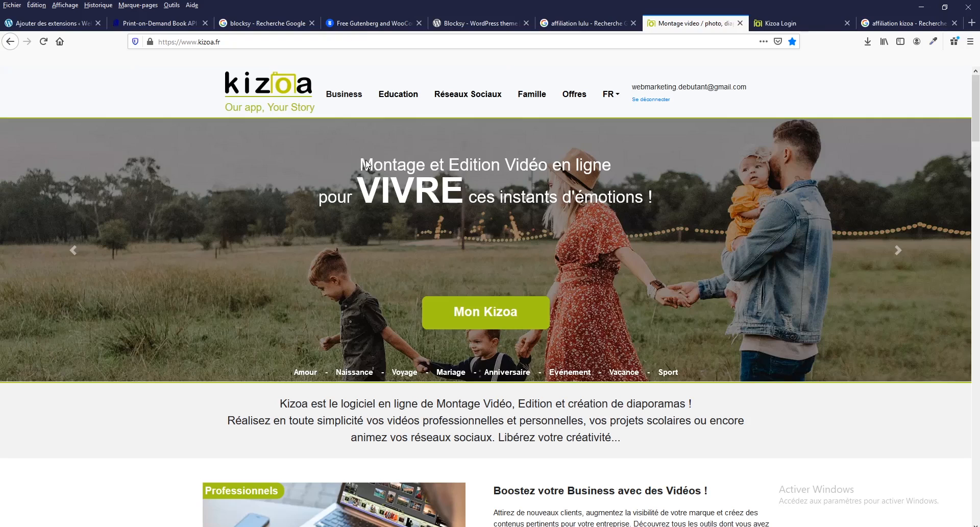
# View the Kizoa premium offers page and return to the home page
pyautogui.click(576, 103)
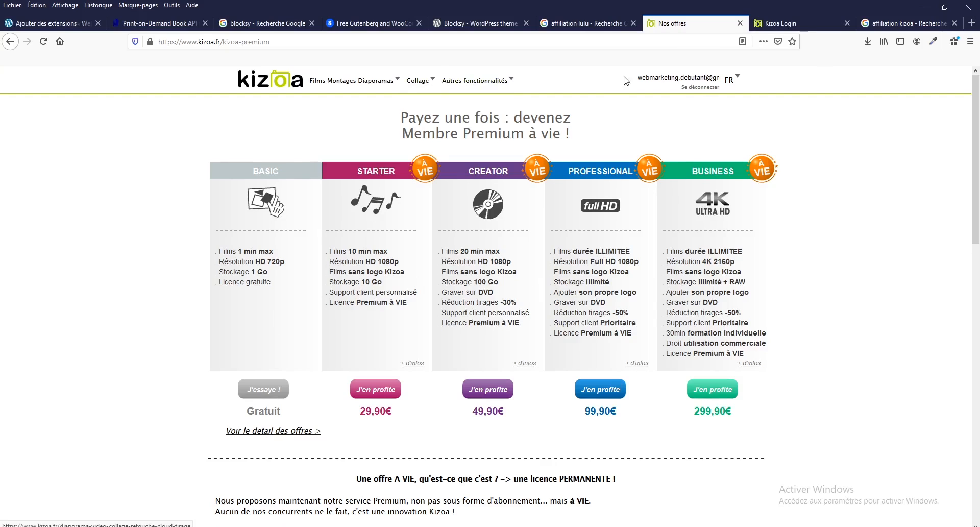
pyautogui.click(271, 81)
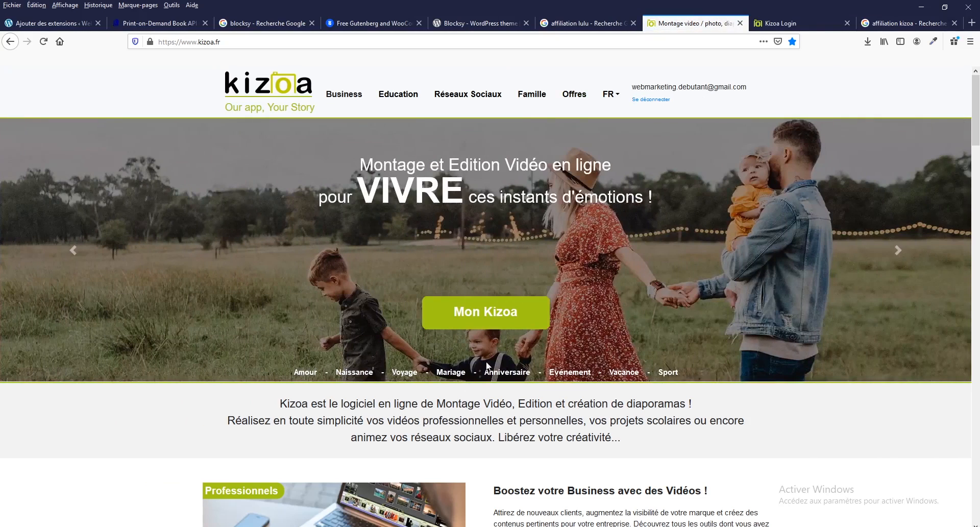
# Start creating a video from the Business page, choosing to build it from the Kizoa templates
pyautogui.click(351, 101)
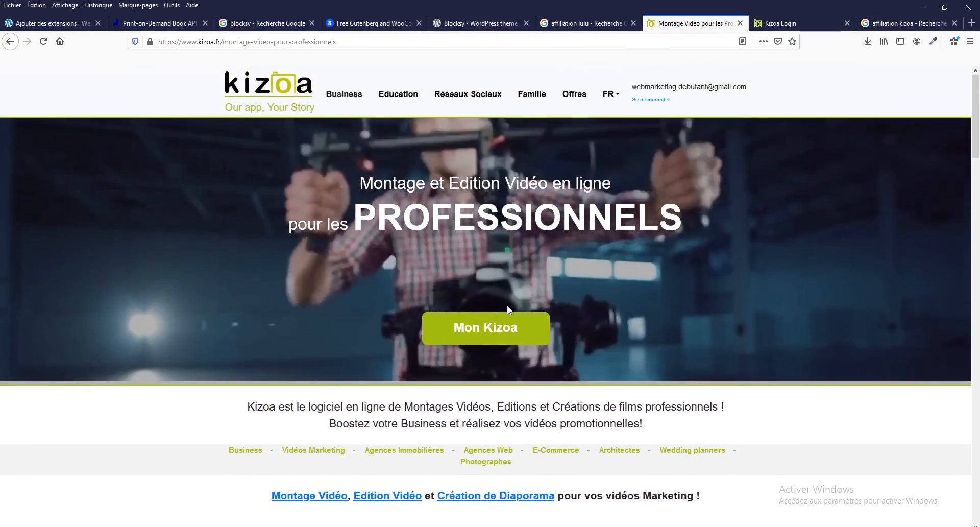
pyautogui.scroll(-8, 508, 308)
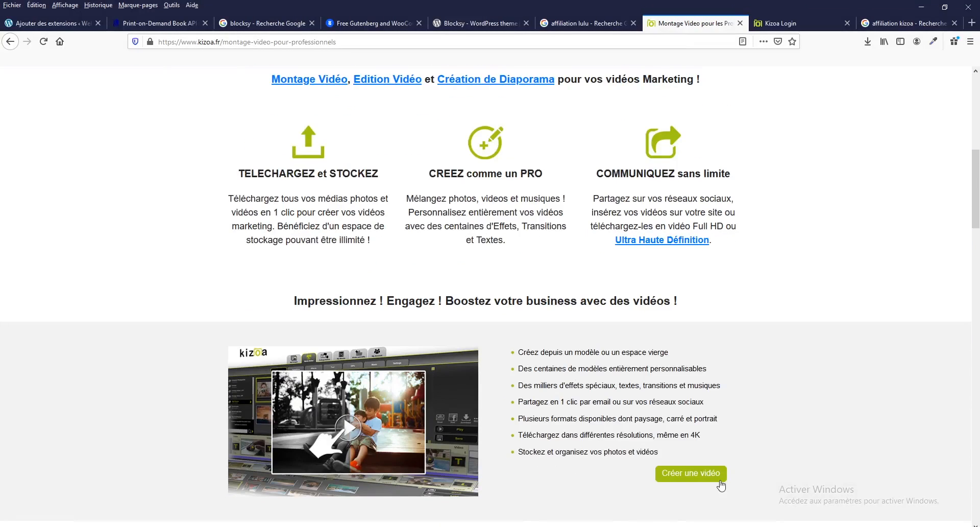
pyautogui.click(697, 480)
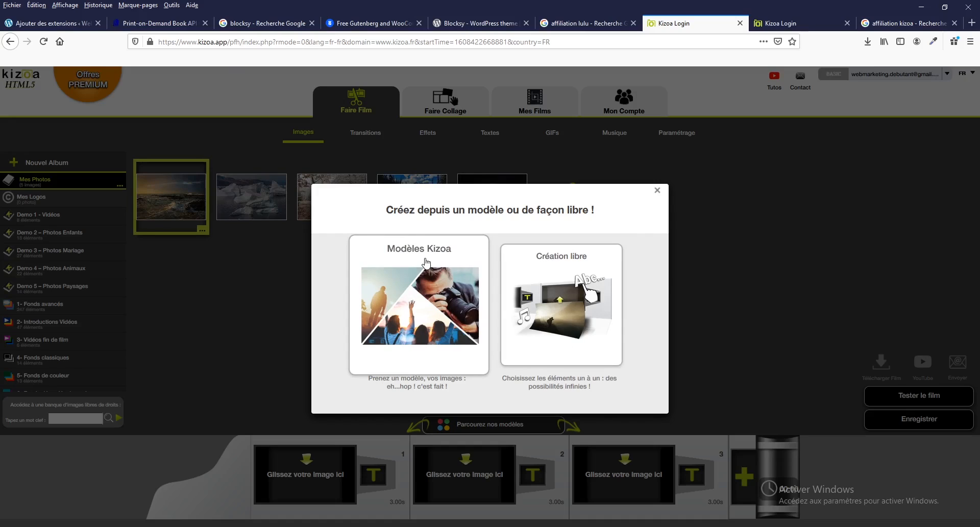
pyautogui.click(424, 308)
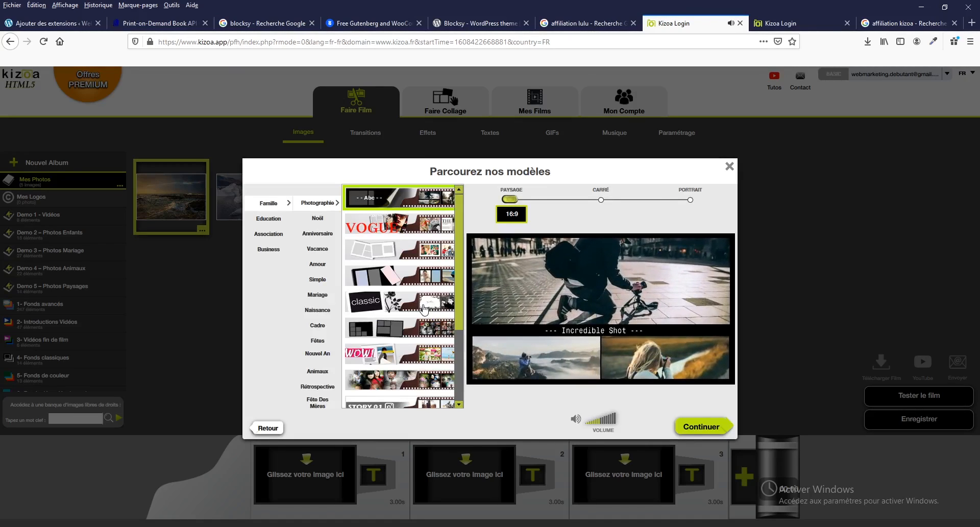
# Mute the template preview and preview the Vogue, photo-frame and Classic templates in the Famille Photographie category
pyautogui.click(575, 420)
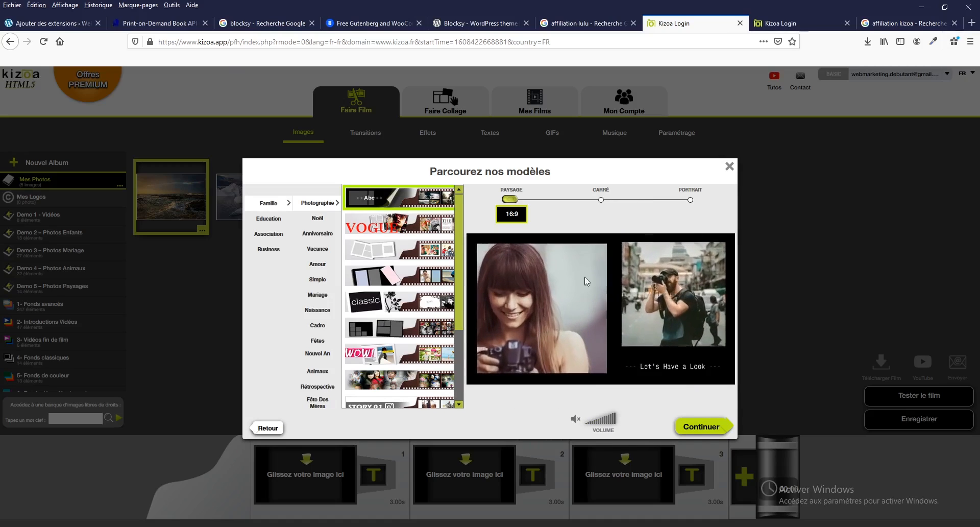
pyautogui.click(412, 225)
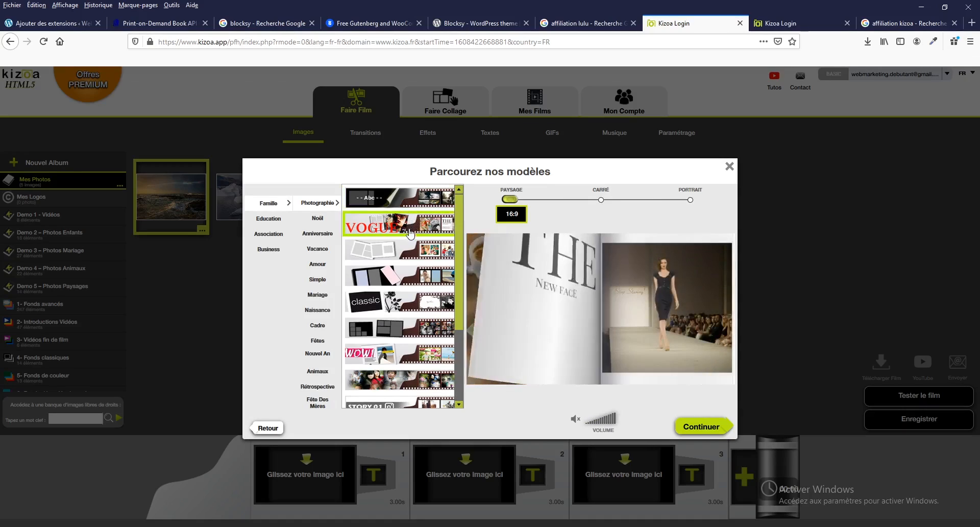
pyautogui.click(398, 255)
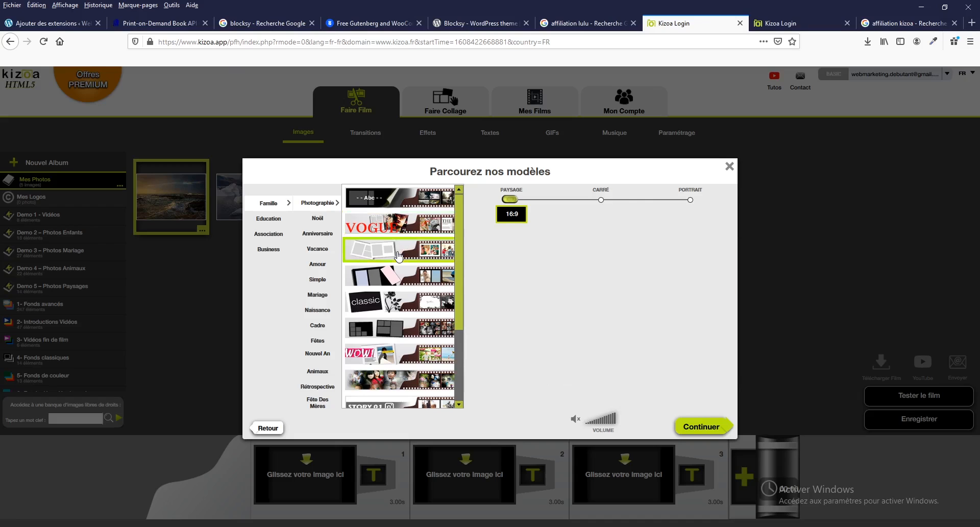
pyautogui.click(397, 280)
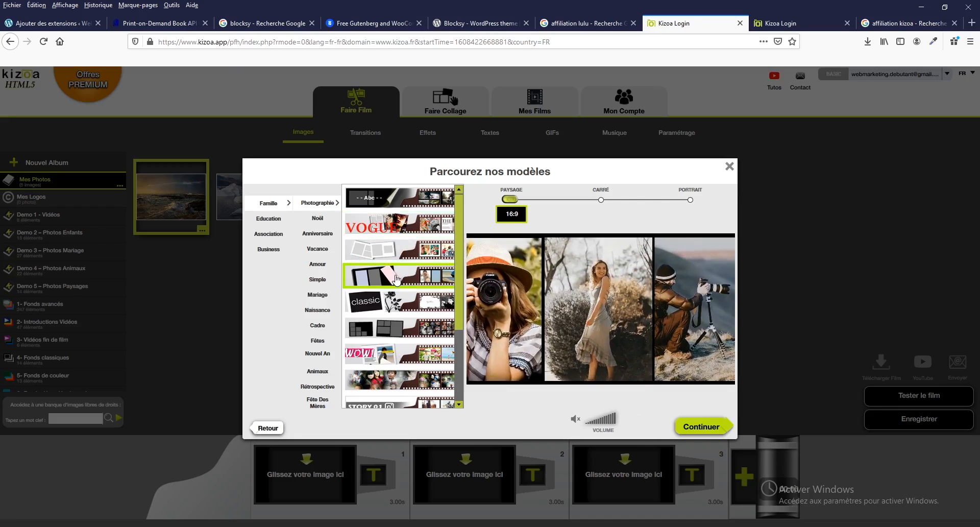
pyautogui.click(397, 300)
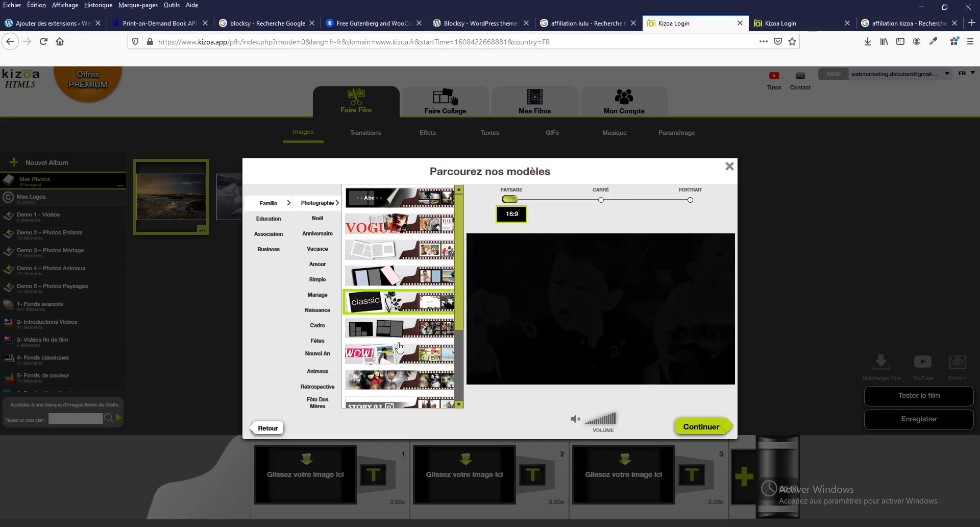
# Preview the Story 01 and #Story 02 templates, and continue with the 9:16 portrait template Story 03
pyautogui.scroll(-1, 399, 347)
pyautogui.scroll(-1, 400, 347)
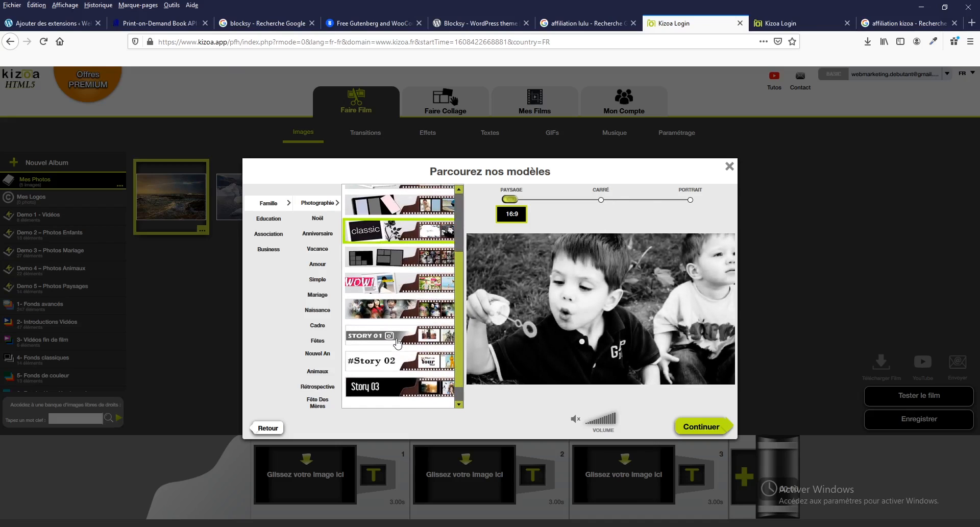
pyautogui.click(449, 329)
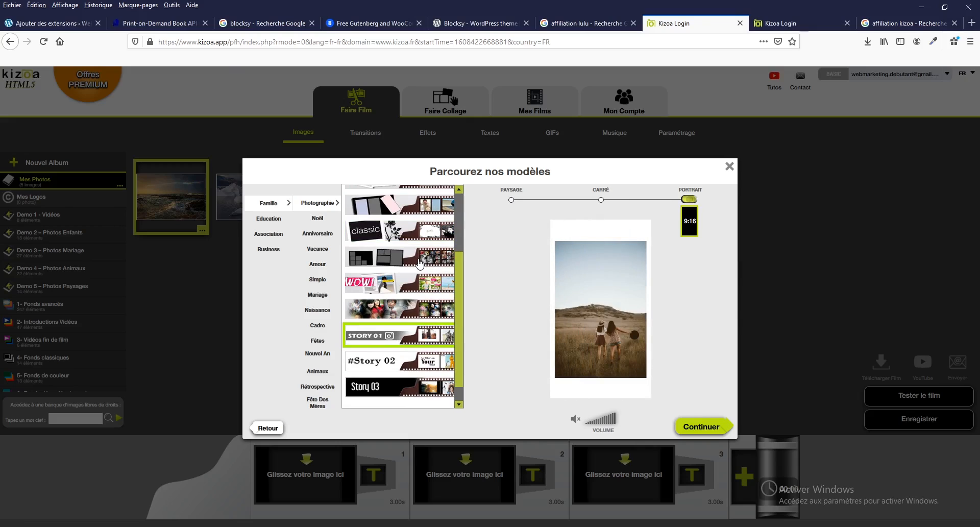
pyautogui.click(368, 367)
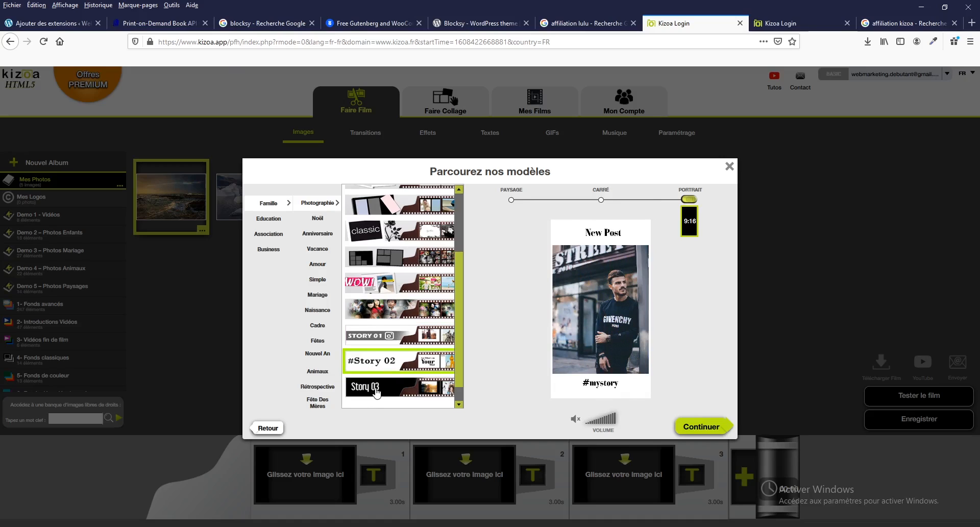
pyautogui.click(376, 388)
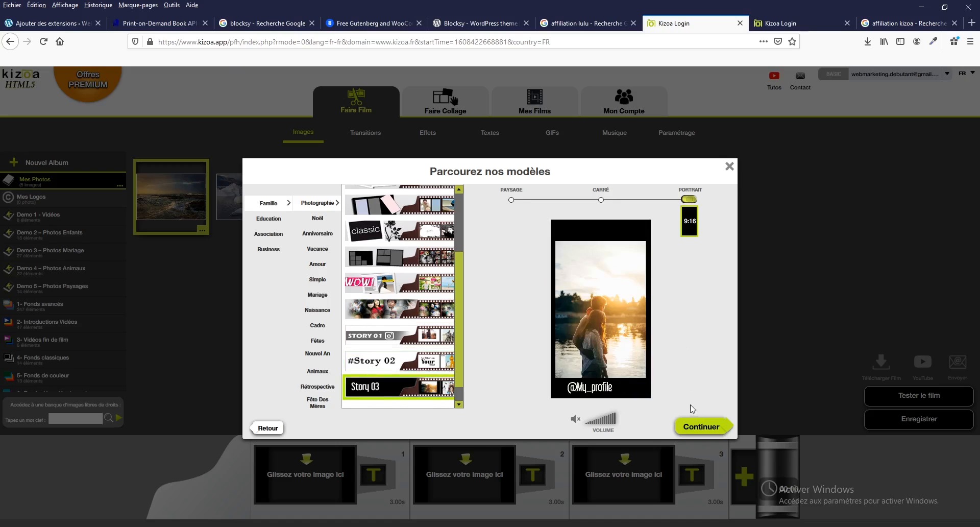
pyautogui.click(702, 428)
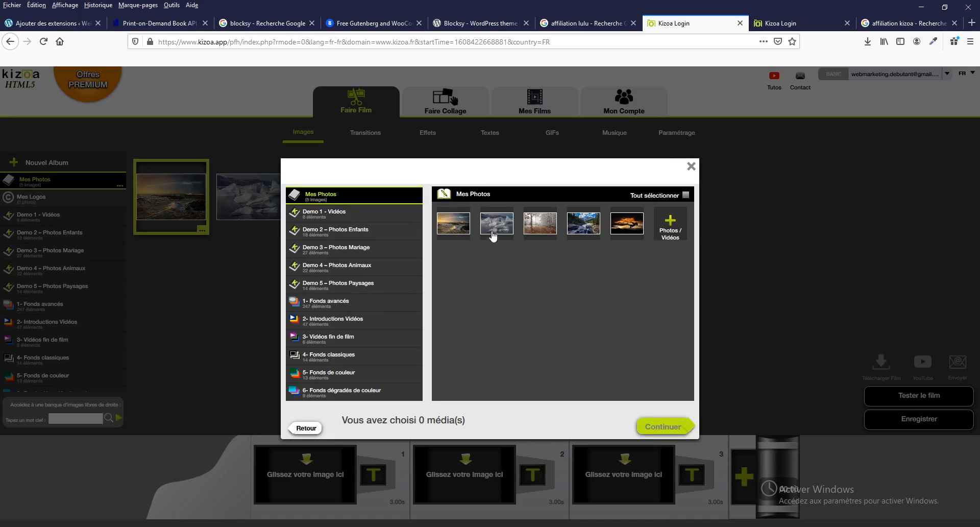
# Select all five photos from Mes Photos in their listed order and generate the film with them
pyautogui.click(457, 235)
pyautogui.click(488, 231)
pyautogui.click(535, 228)
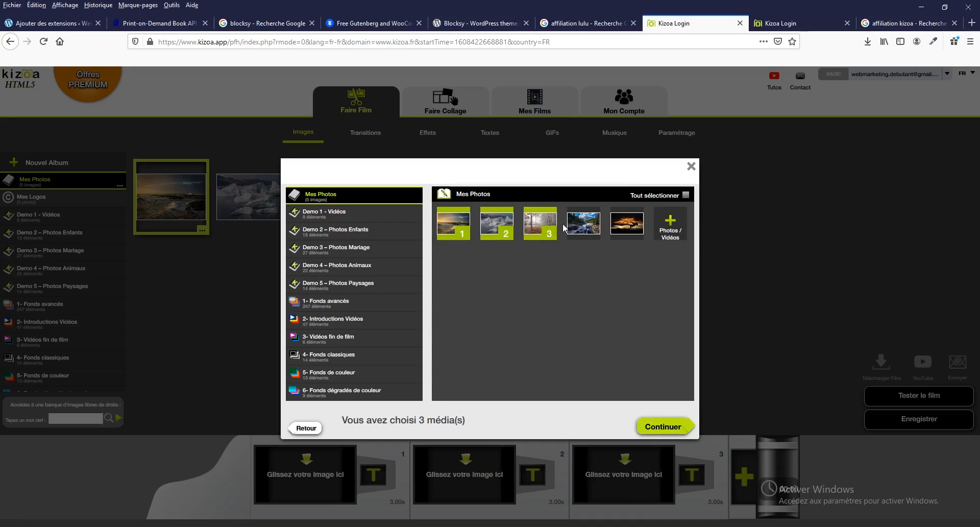
pyautogui.click(573, 229)
pyautogui.click(618, 230)
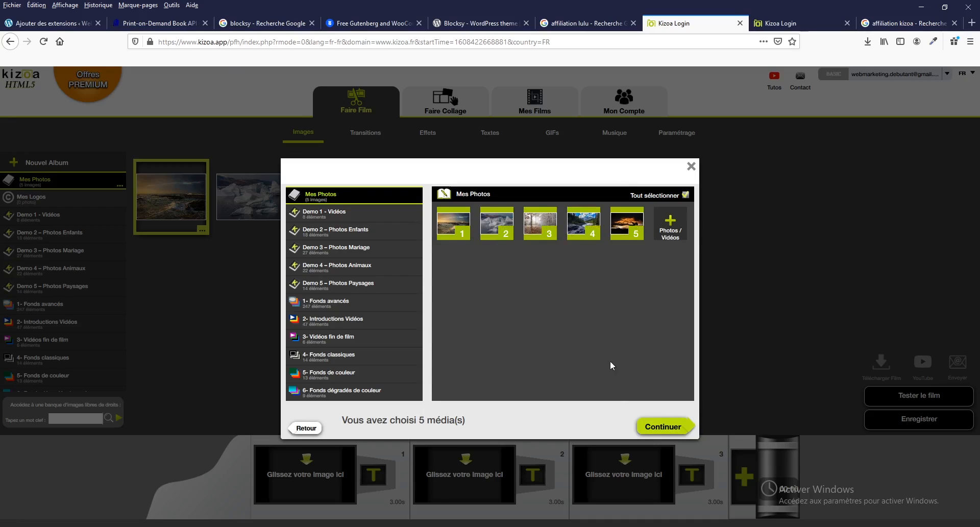
pyautogui.click(666, 427)
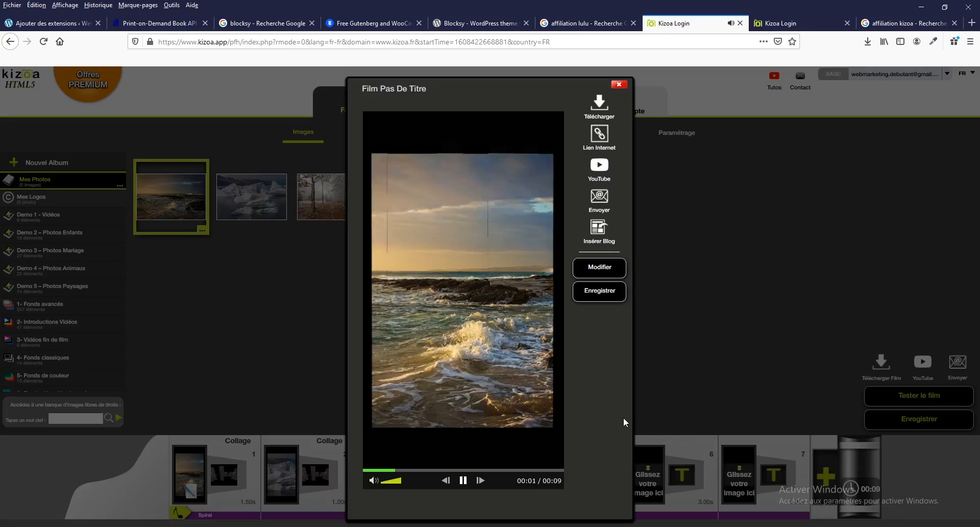
# Mute the generated film, replay it and open it for modification
pyautogui.click(374, 481)
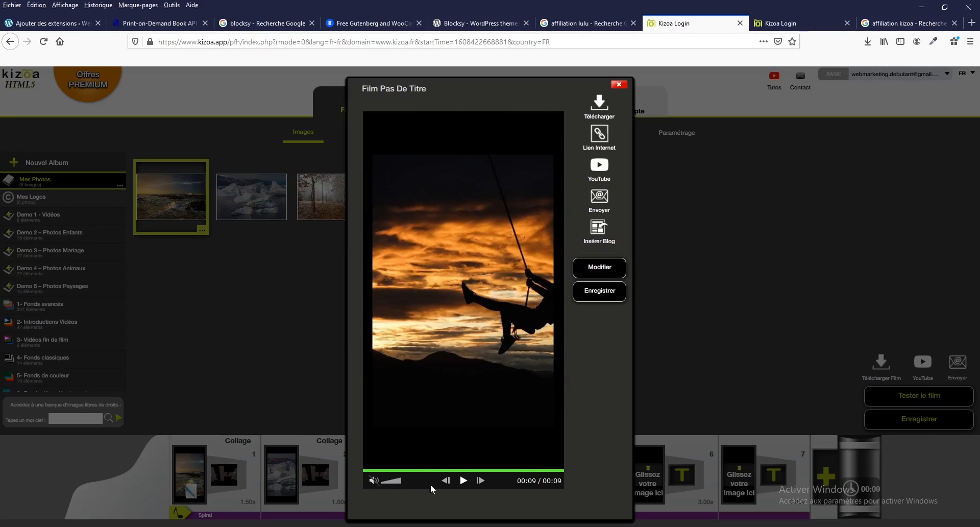
pyautogui.click(463, 480)
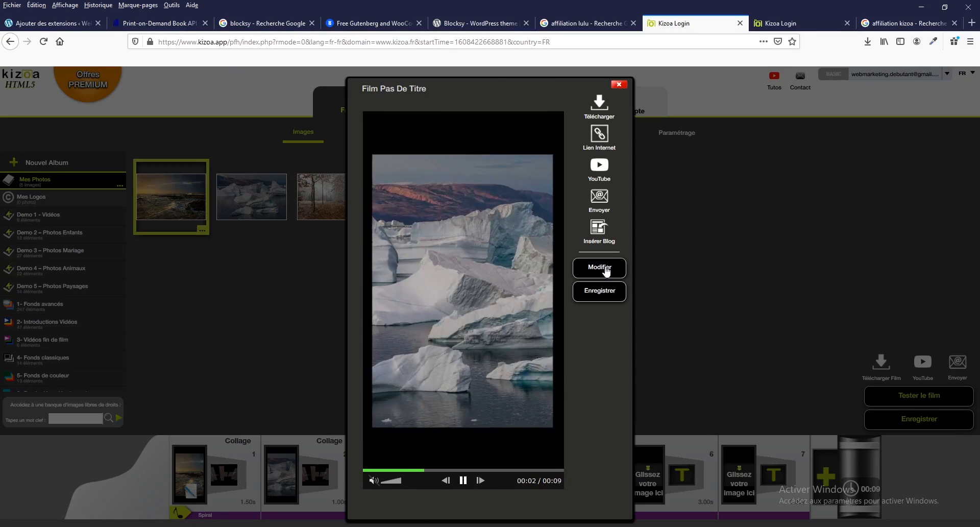
pyautogui.click(600, 267)
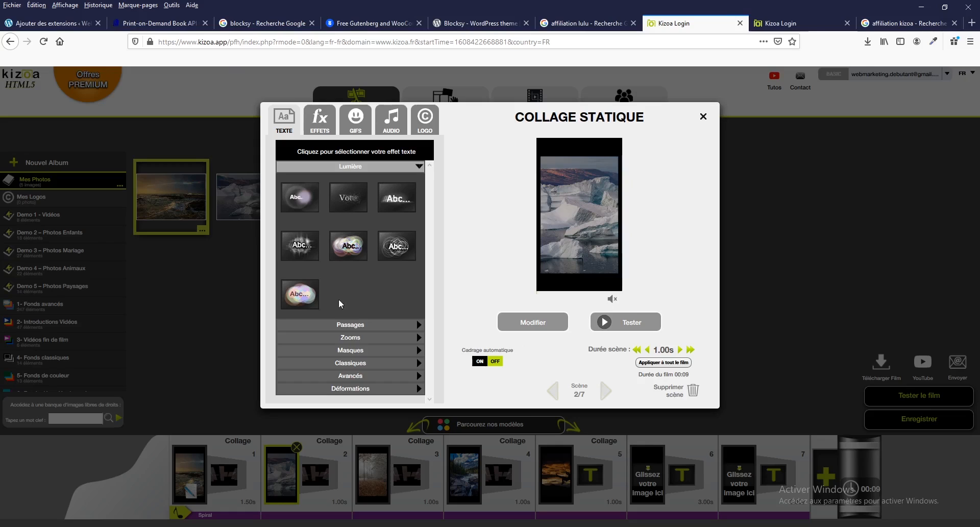
# Try Passages text effects on scene 2 with the text "votre texte", and remove the text
pyautogui.click(408, 327)
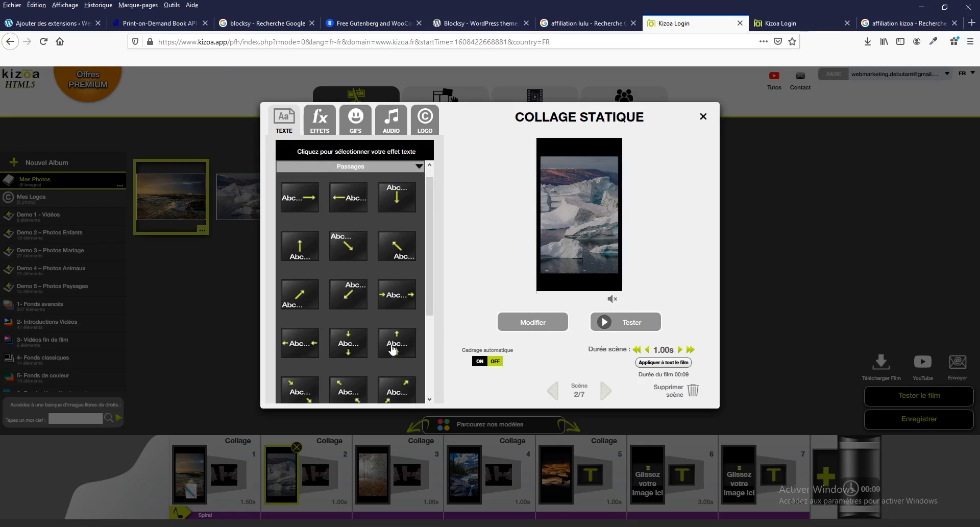
pyautogui.scroll(-3, 383, 324)
pyautogui.click(395, 287)
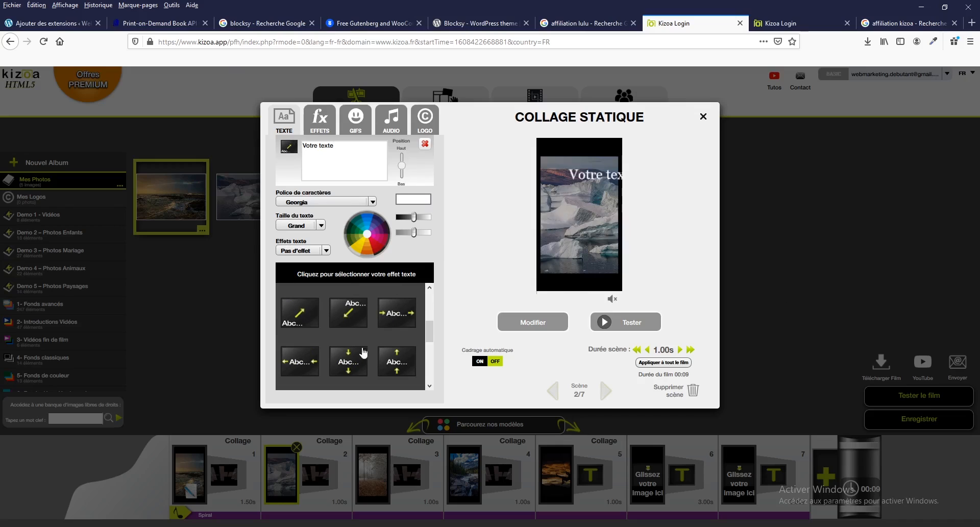
pyautogui.click(391, 360)
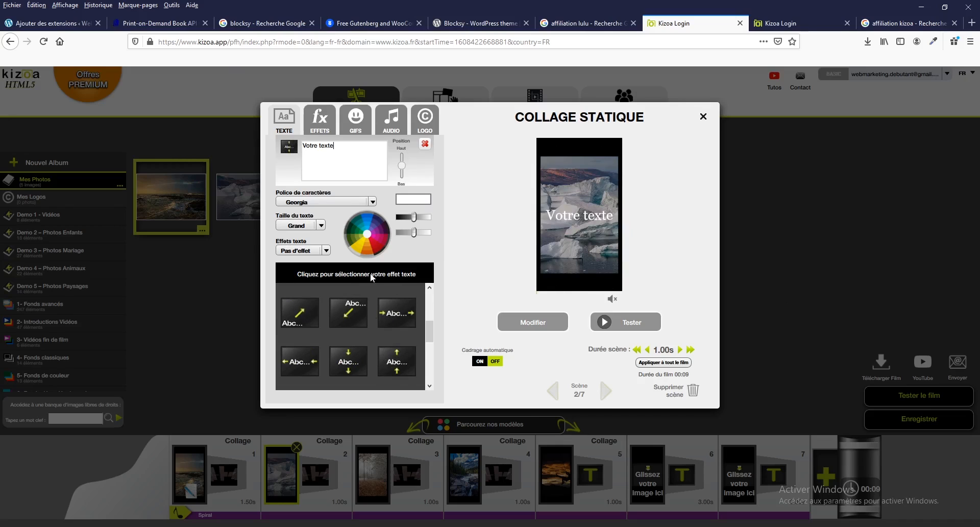
pyautogui.moveTo(368, 146); pyautogui.dragTo(258, 147)
pyautogui.write('votre texte')
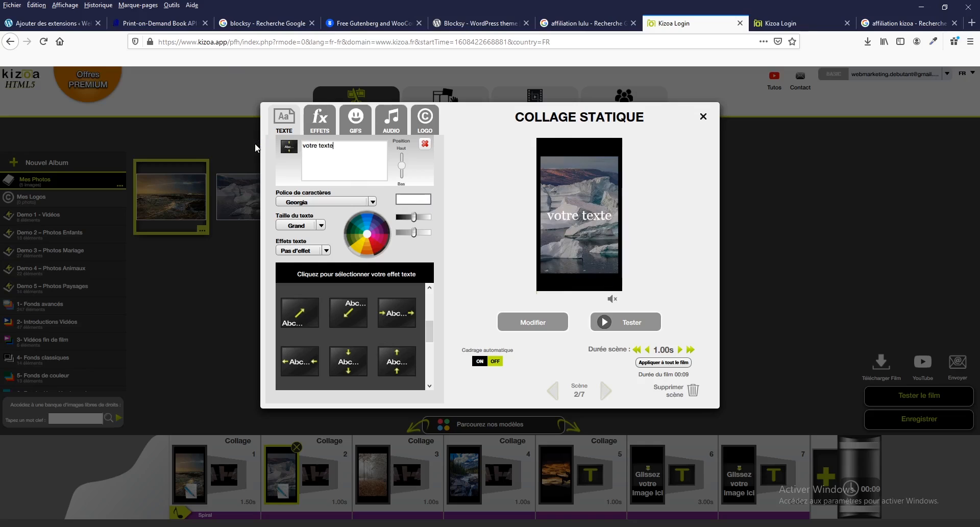
pyautogui.click(425, 145)
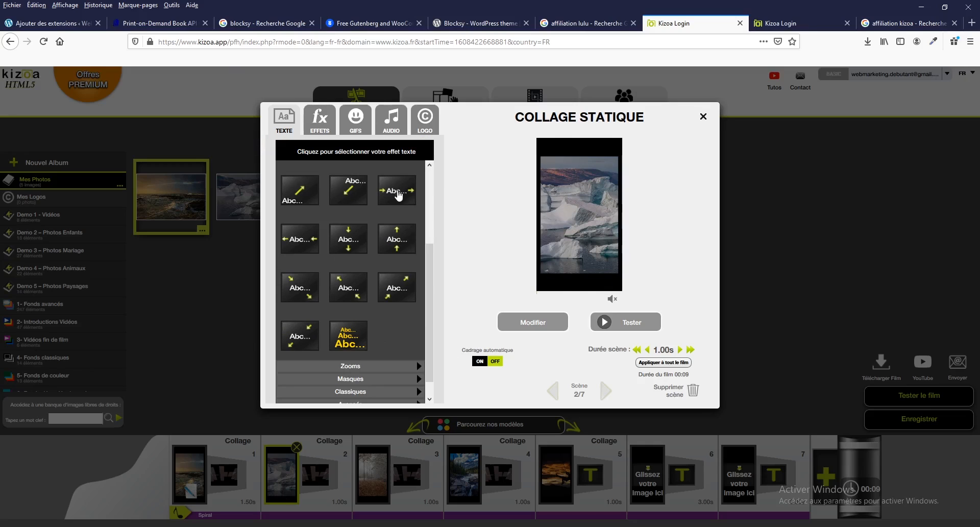
# Try a Zooms text effect on scene 2 and remove it
pyautogui.click(355, 366)
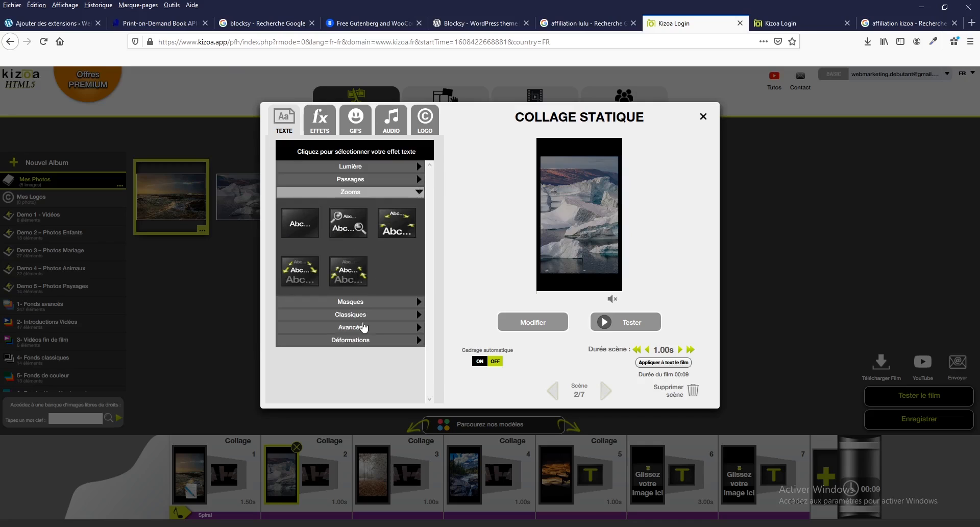
pyautogui.click(365, 275)
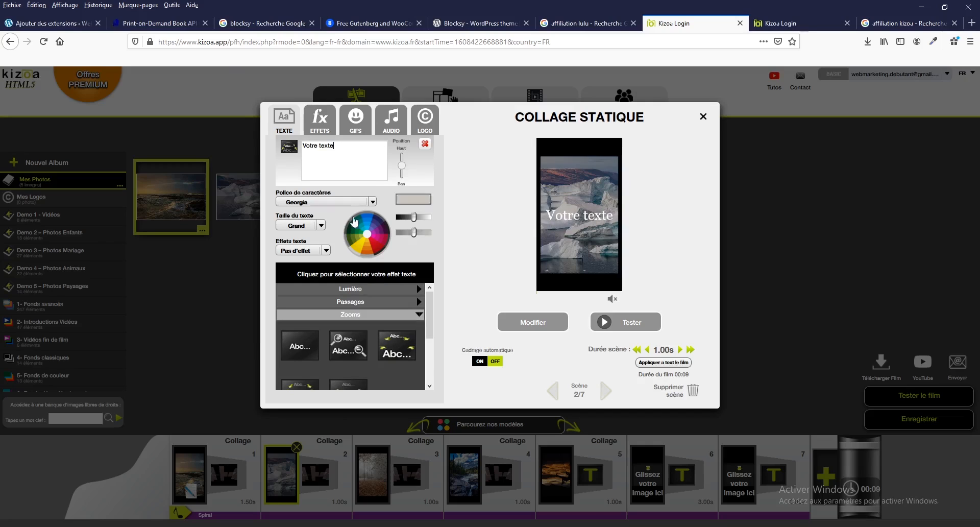
pyautogui.click(424, 144)
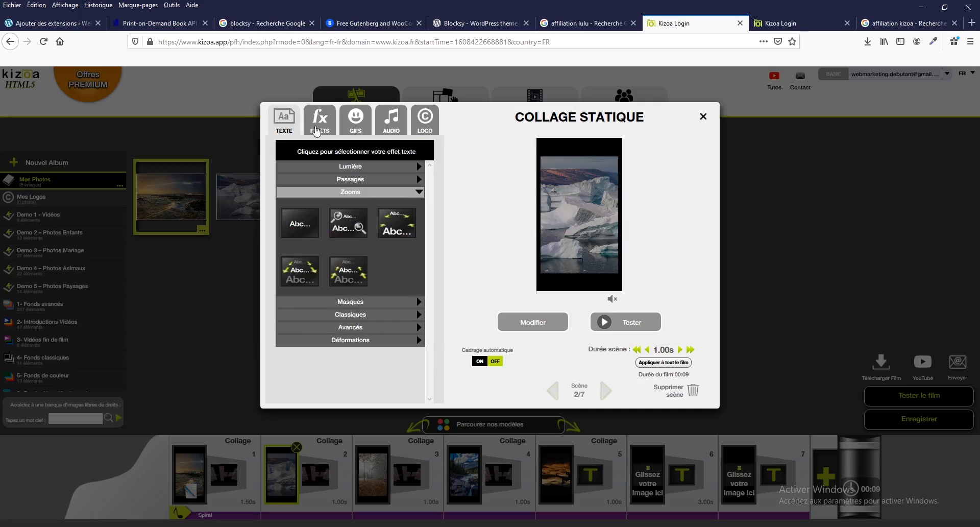
# Try the Lumière Divine and Flocons de Lumière effects on scene 2, and apply the Bokeh effect instead
pyautogui.click(318, 130)
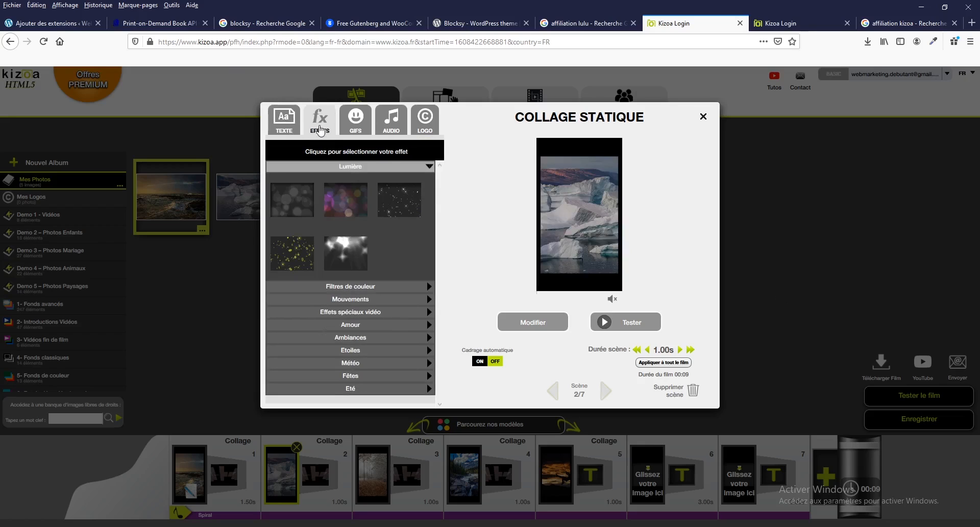
pyautogui.click(357, 247)
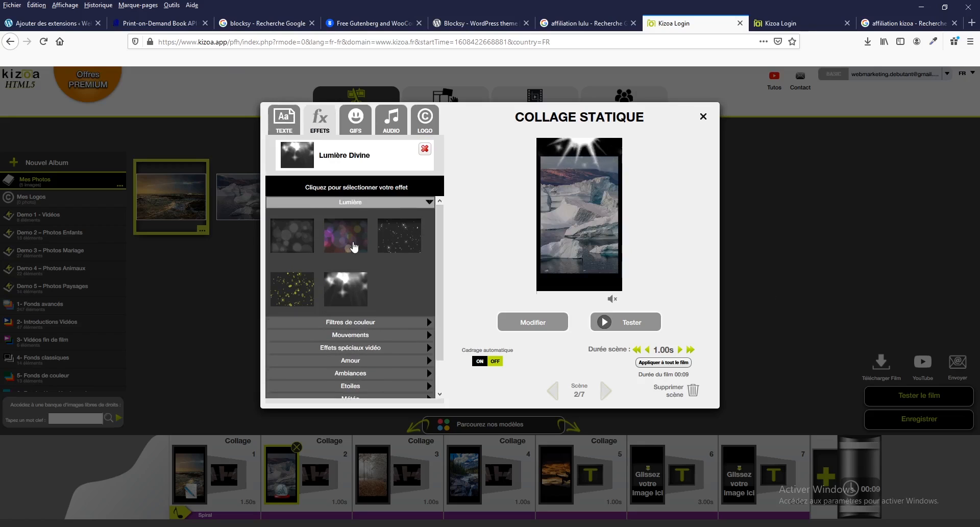
pyautogui.click(390, 238)
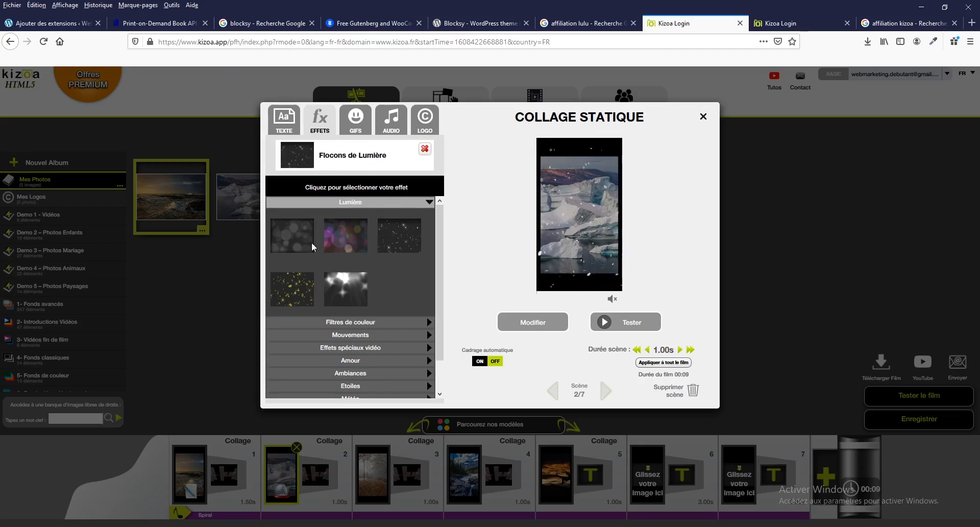
pyautogui.click(284, 241)
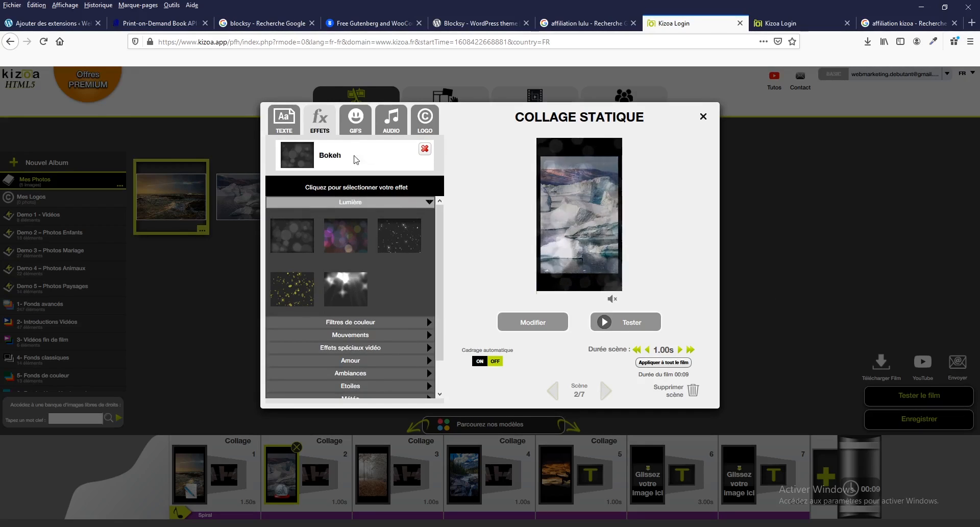
# Try the "BONK!" and "BAAMM!" GIFs from Bande dessinée on scene 2, and remove each one
pyautogui.click(362, 130)
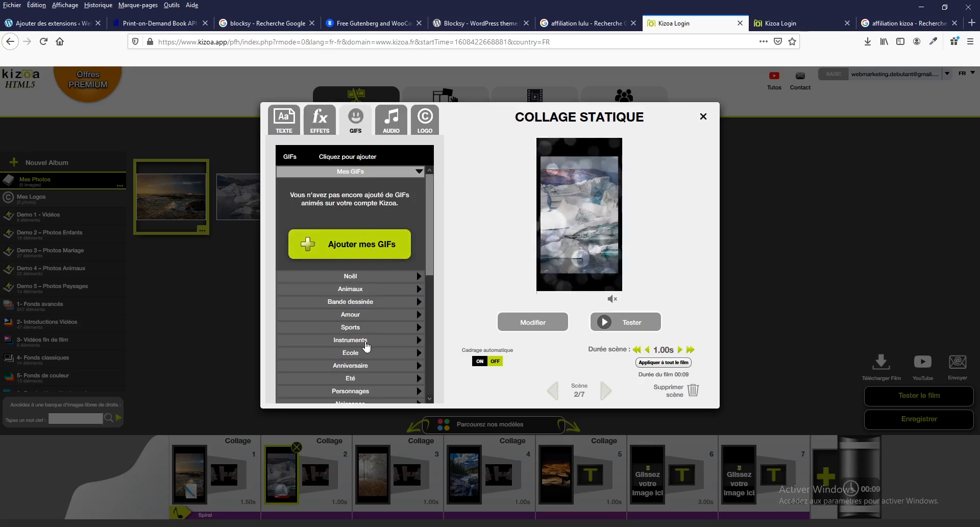
pyautogui.click(357, 302)
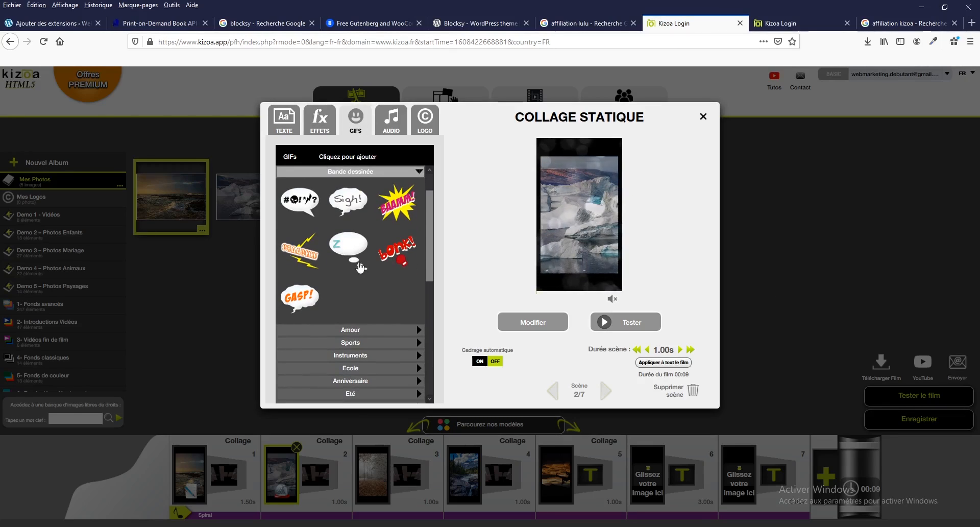
pyautogui.click(396, 253)
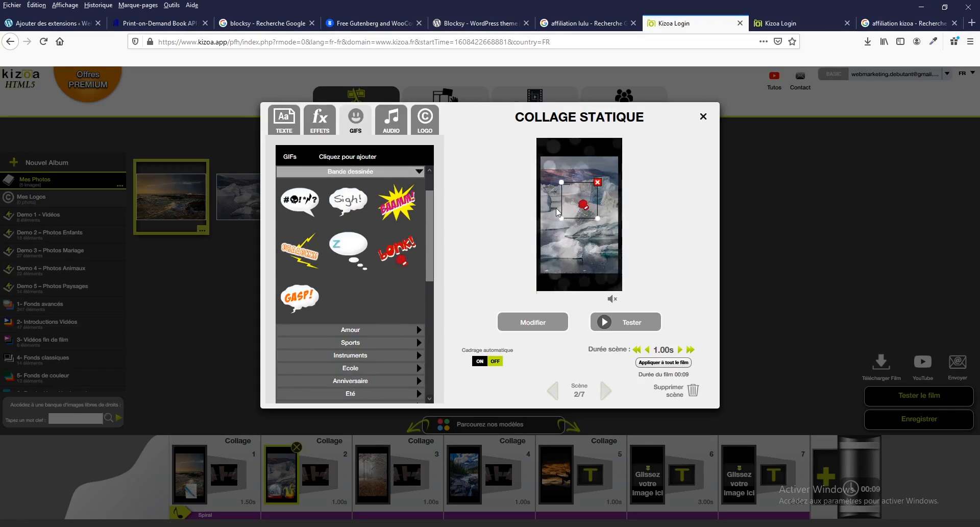
pyautogui.click(598, 182)
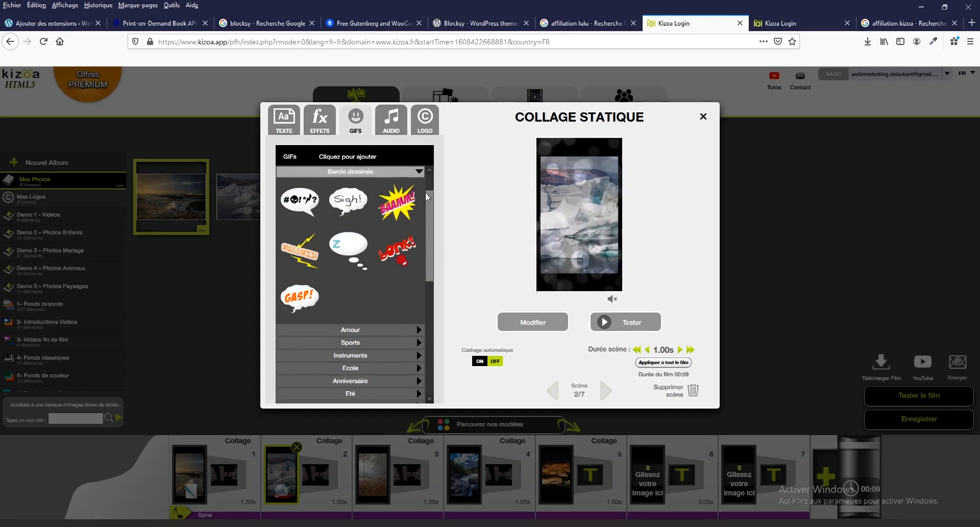
pyautogui.click(407, 198)
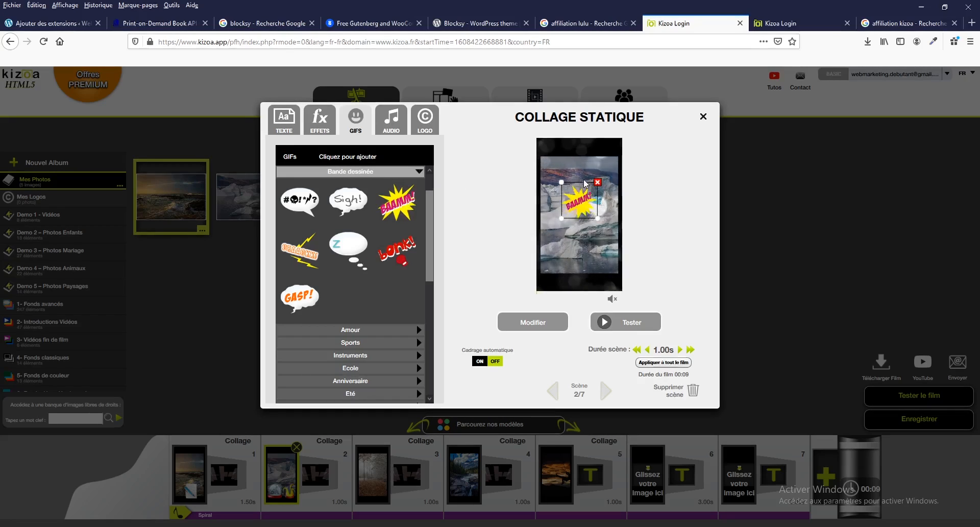
pyautogui.click(597, 182)
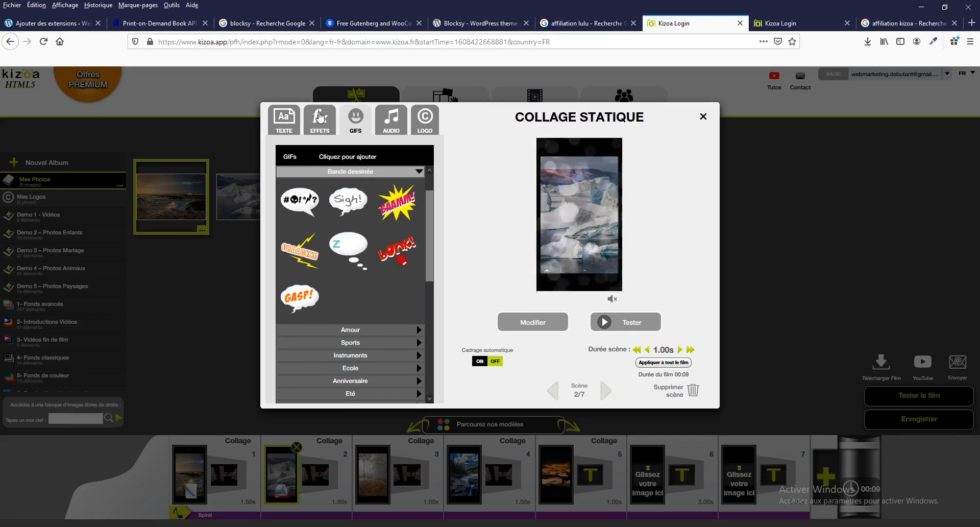
# Try the Feux d'artifice2 effect from Fêtes on scene 2, and apply the Feux d'artifice effect instead
pyautogui.click(319, 121)
pyautogui.scroll(-1, 355, 349)
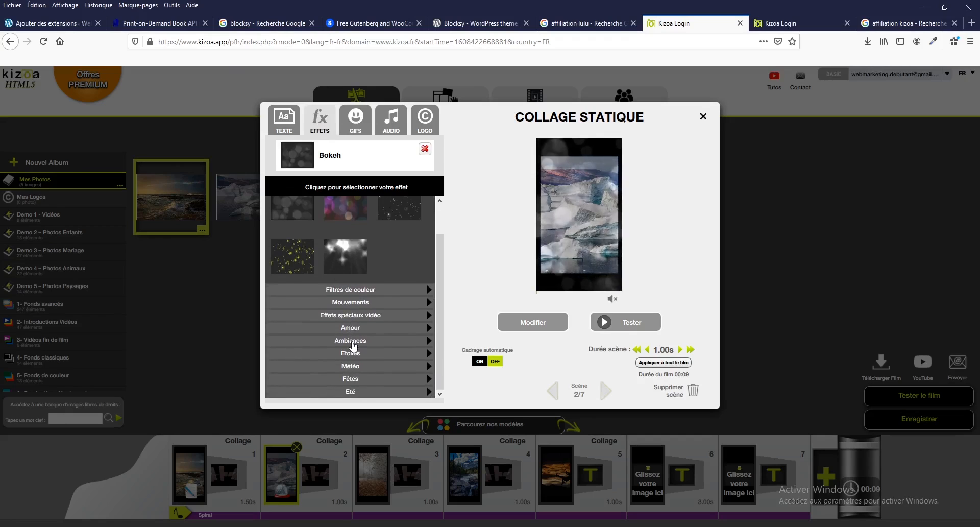
pyautogui.click(360, 381)
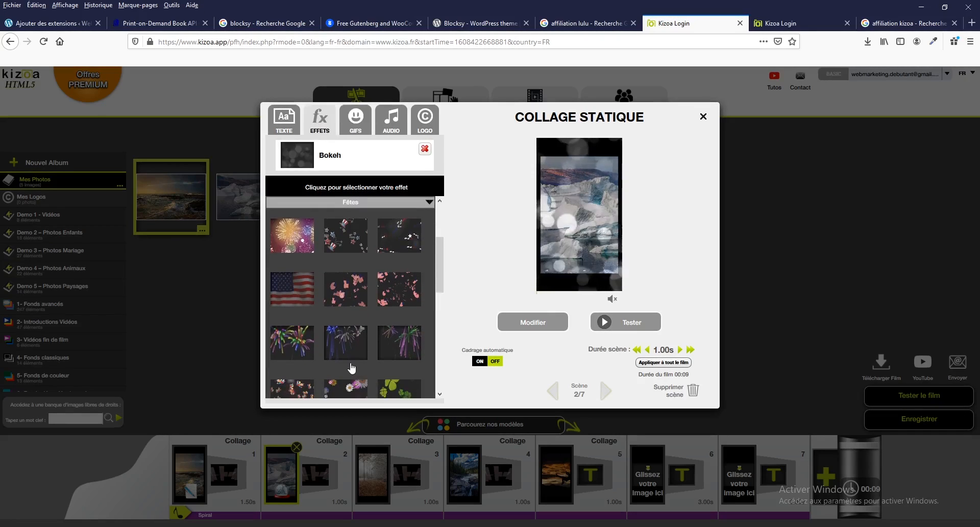
pyautogui.click(349, 341)
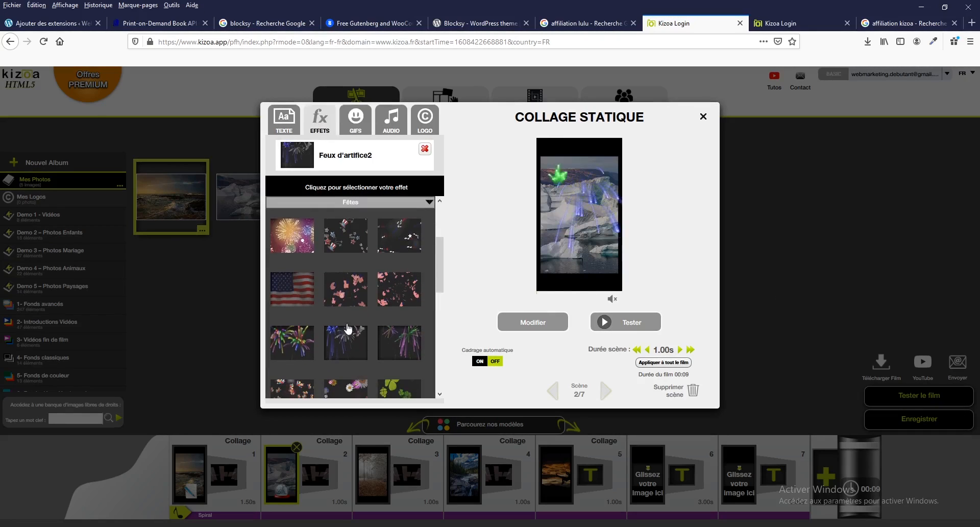
pyautogui.click(299, 233)
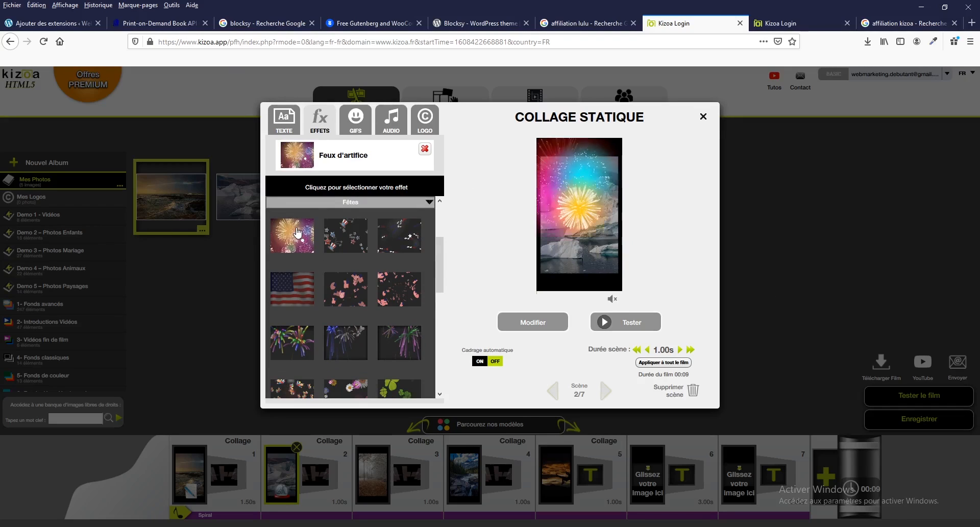
pyautogui.click(399, 205)
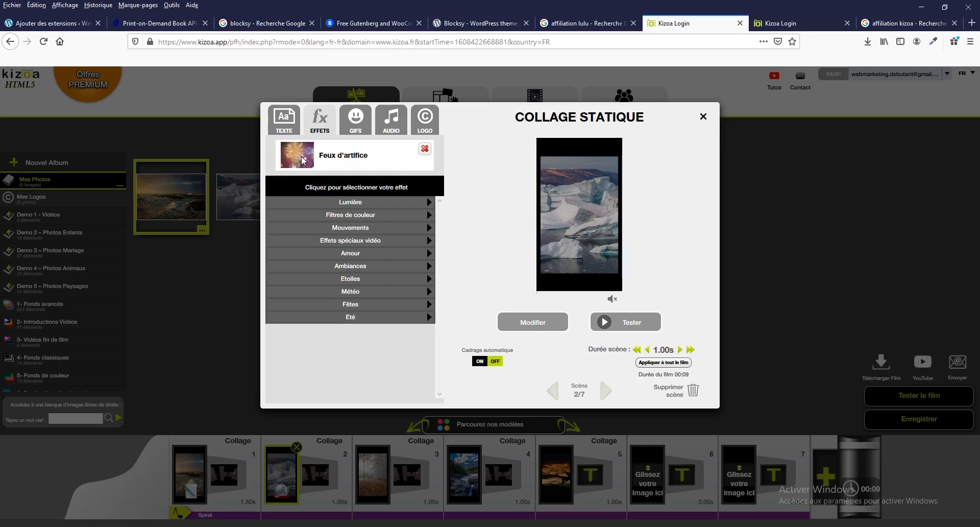
# Add the golden celebration GIF marked 2020 from Nouvel an to scene 2, and place it over the lower part of the photo
pyautogui.click(289, 121)
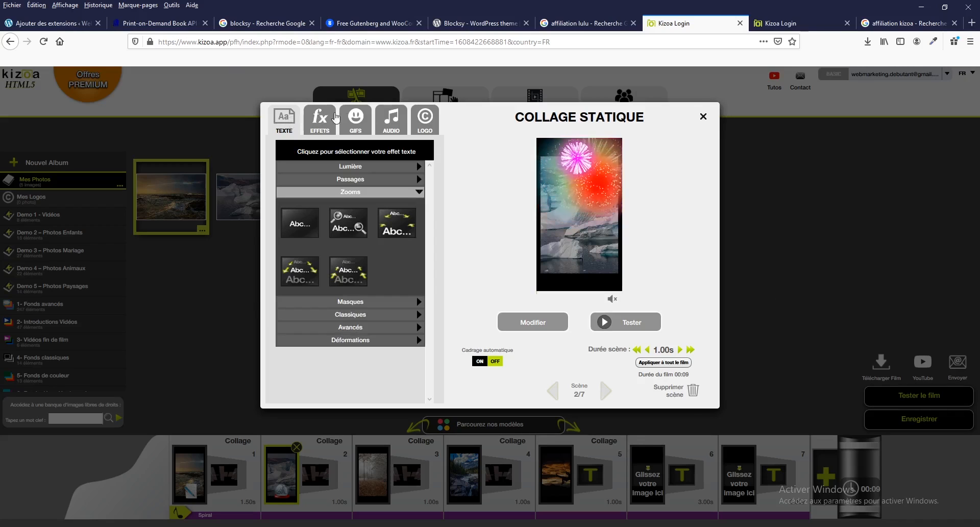
pyautogui.click(356, 121)
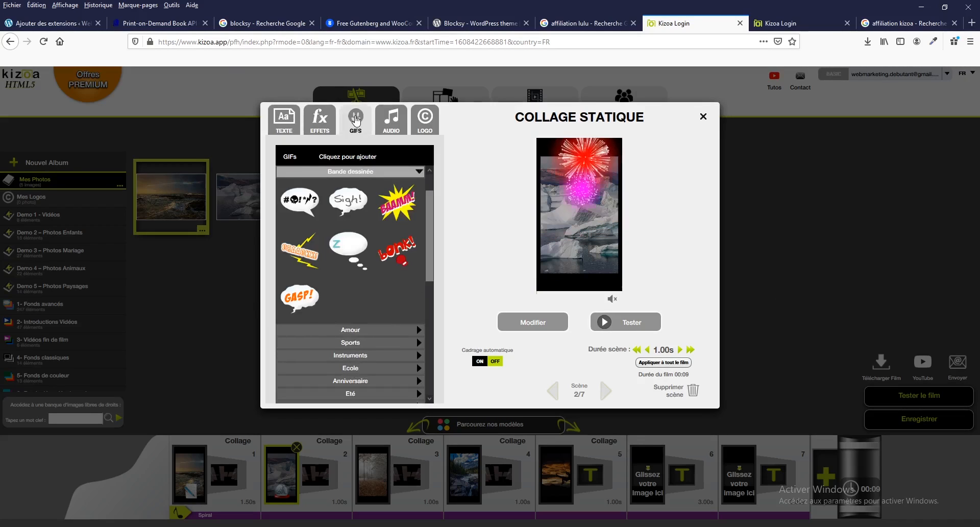
pyautogui.scroll(-3, 373, 307)
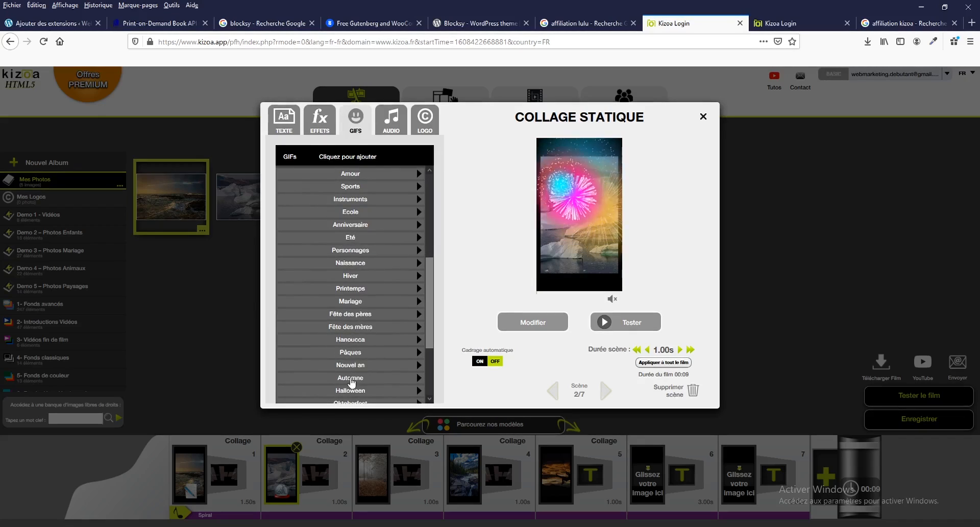
pyautogui.click(350, 339)
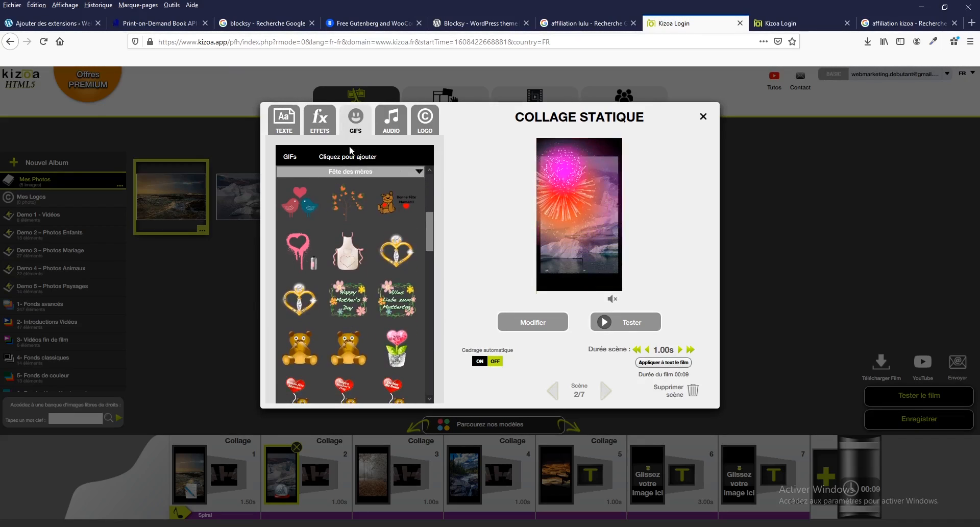
pyautogui.click(406, 174)
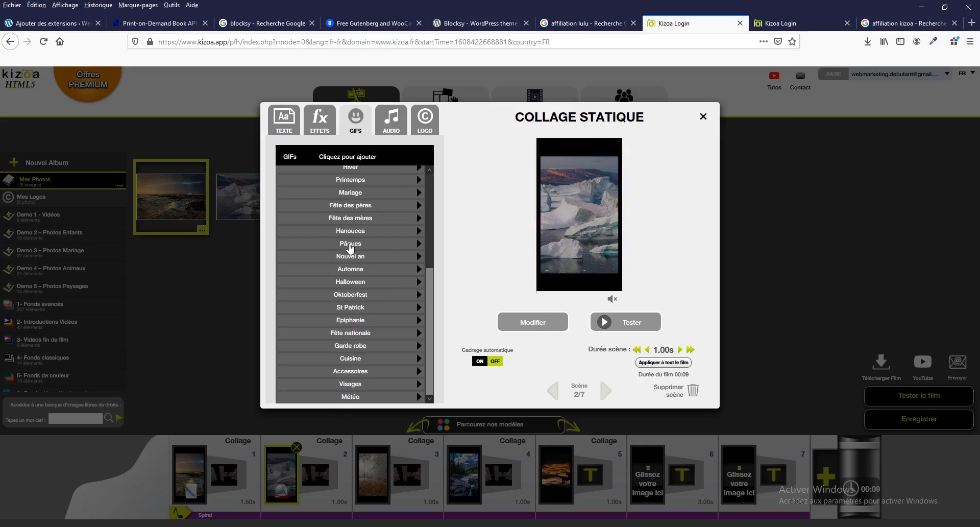
pyautogui.click(364, 257)
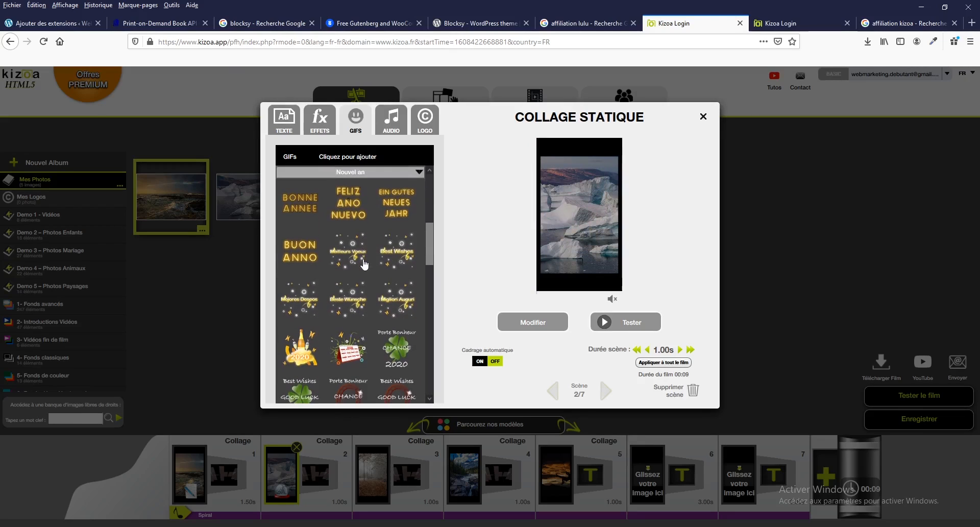
pyautogui.scroll(-3, 354, 385)
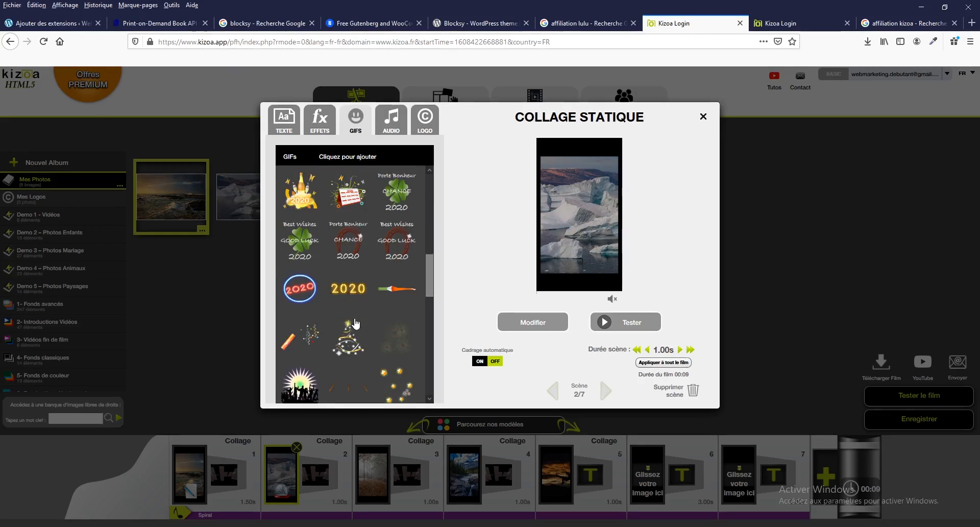
pyautogui.click(307, 207)
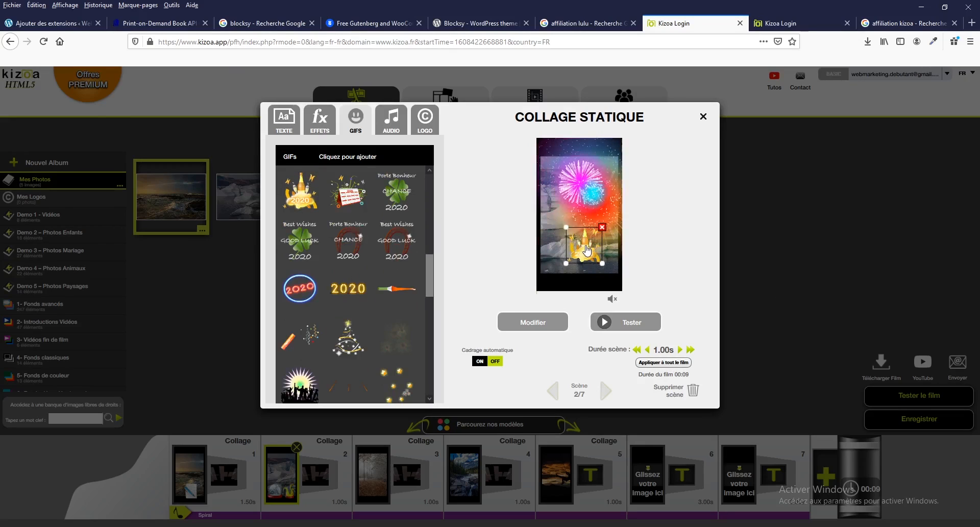
pyautogui.moveTo(594, 217); pyautogui.dragTo(598, 270)
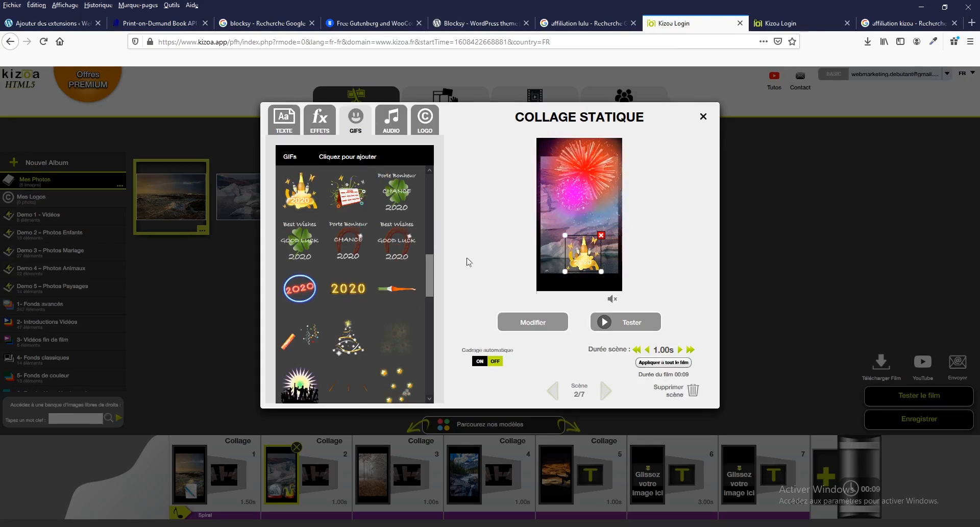
# Preview the film, and save it for download with the title "instagram"
pyautogui.click(603, 325)
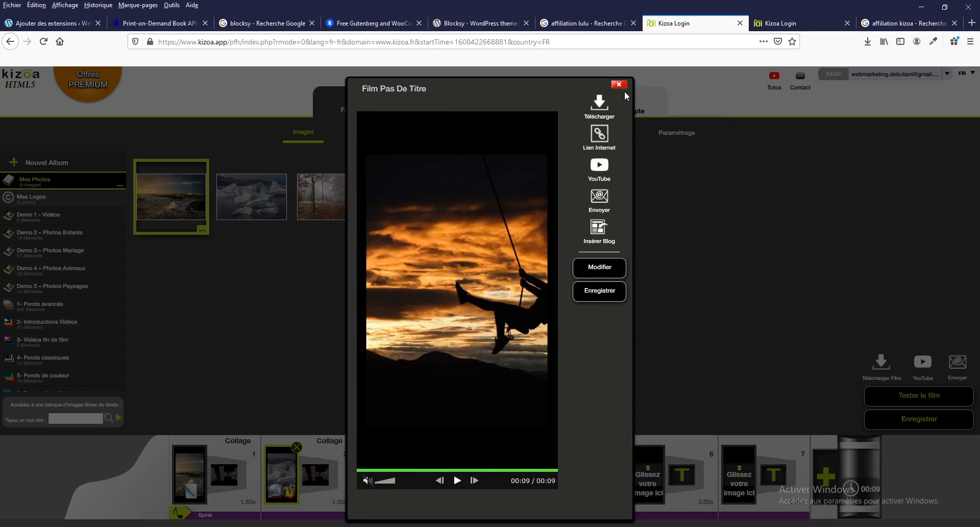
pyautogui.click(604, 106)
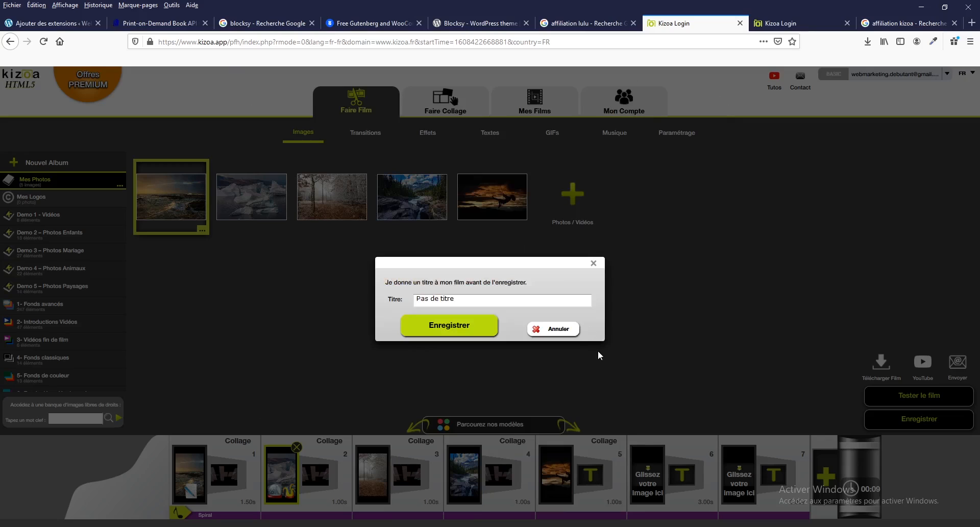
pyautogui.moveTo(480, 299); pyautogui.dragTo(409, 304)
pyautogui.write('instagram')
pyautogui.click(468, 327)
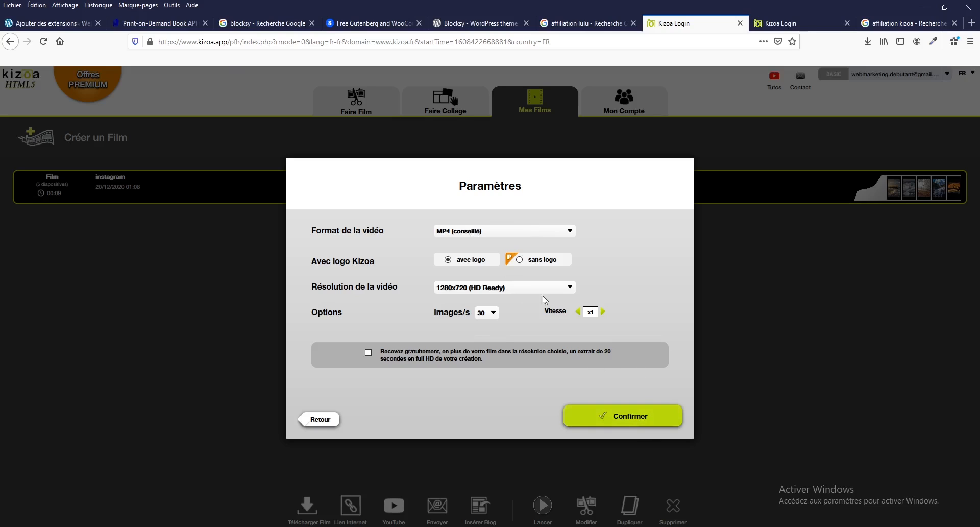
# Generate the video as MP4 with the Kizoa logo at 1280x720 and 30 images per second, and dismiss the download notice
pyautogui.click(470, 234)
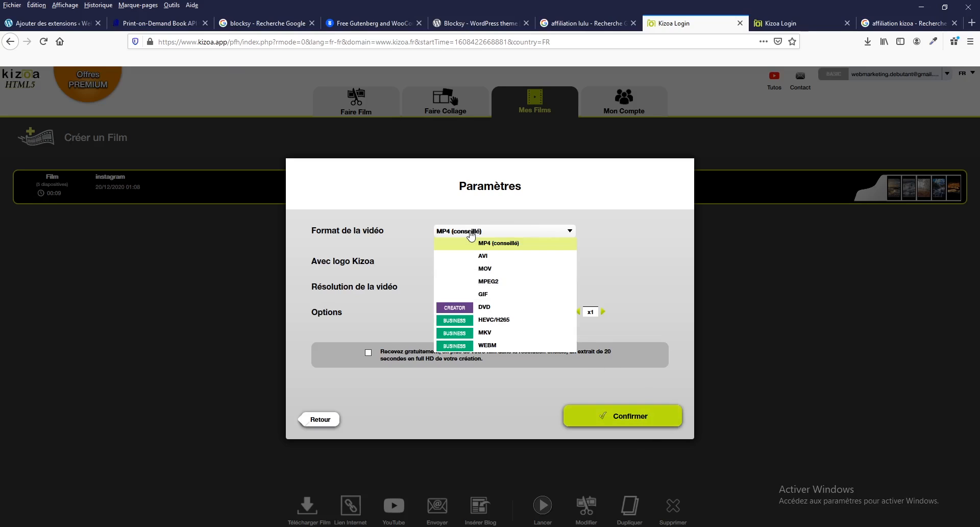
pyautogui.click(471, 234)
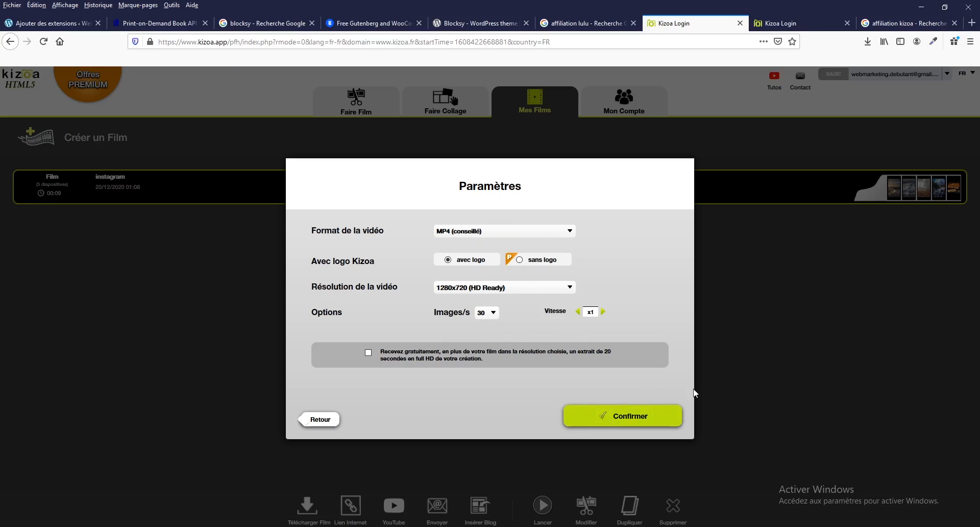
pyautogui.click(634, 420)
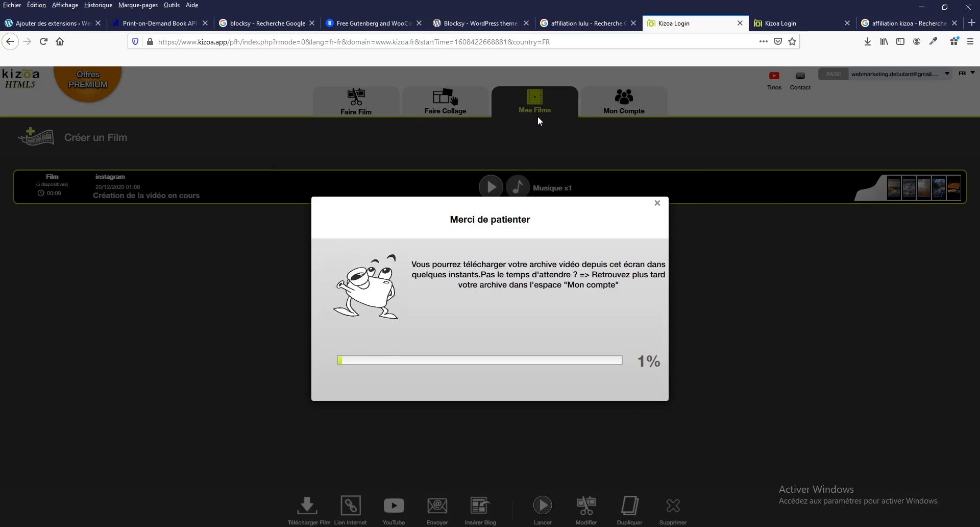
pyautogui.click(658, 203)
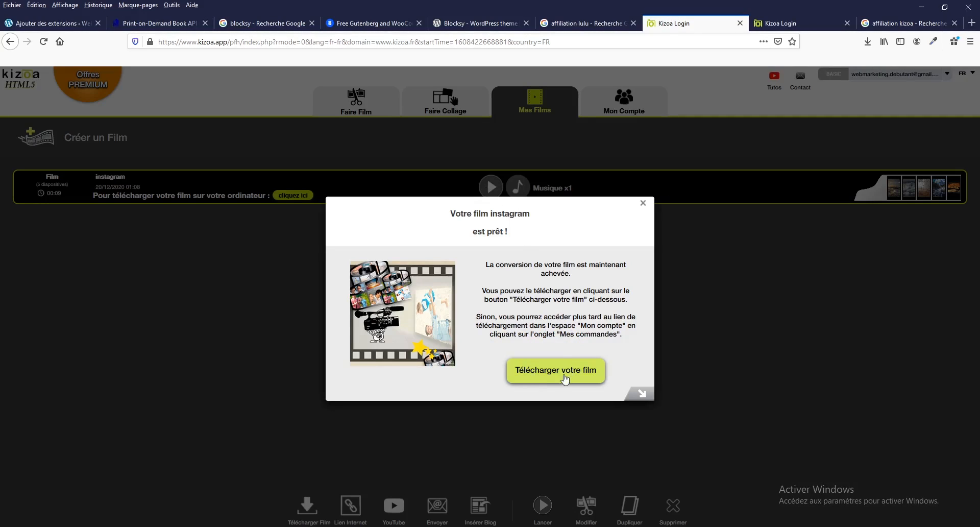
pyautogui.click(643, 203)
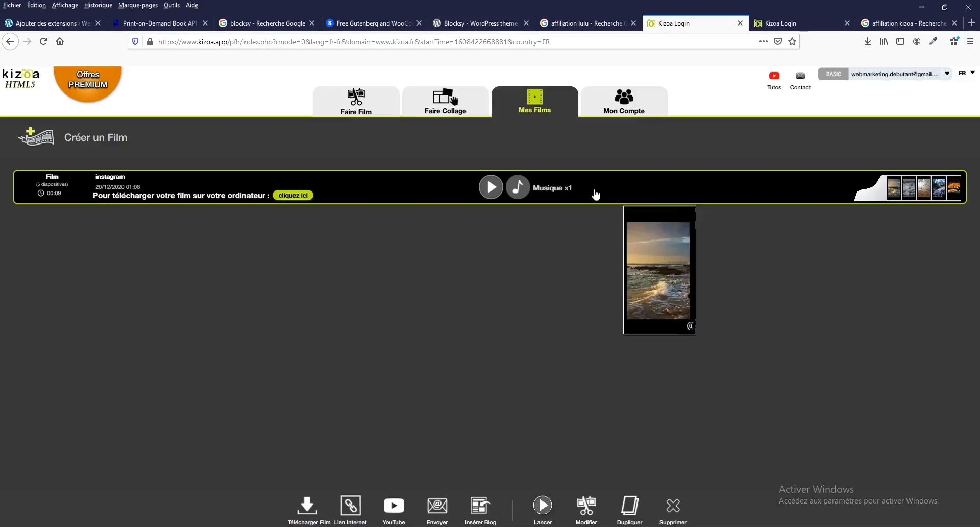
# Start a new film as a Création libre in Paysage format
pyautogui.click(362, 99)
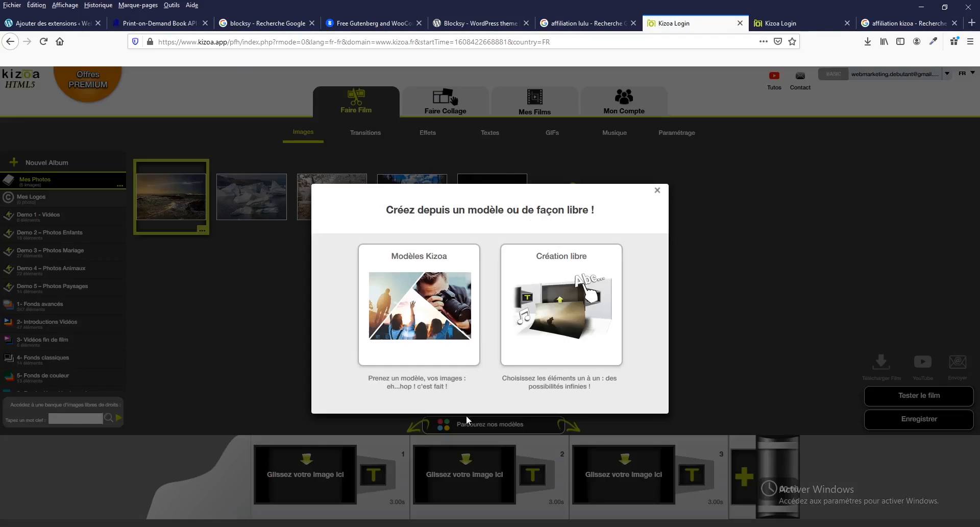
pyautogui.click(529, 278)
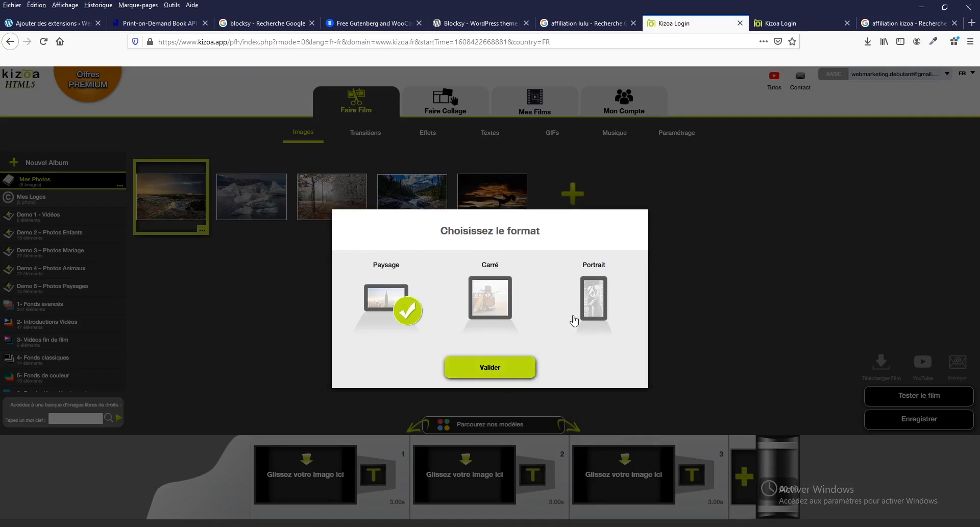
pyautogui.click(508, 376)
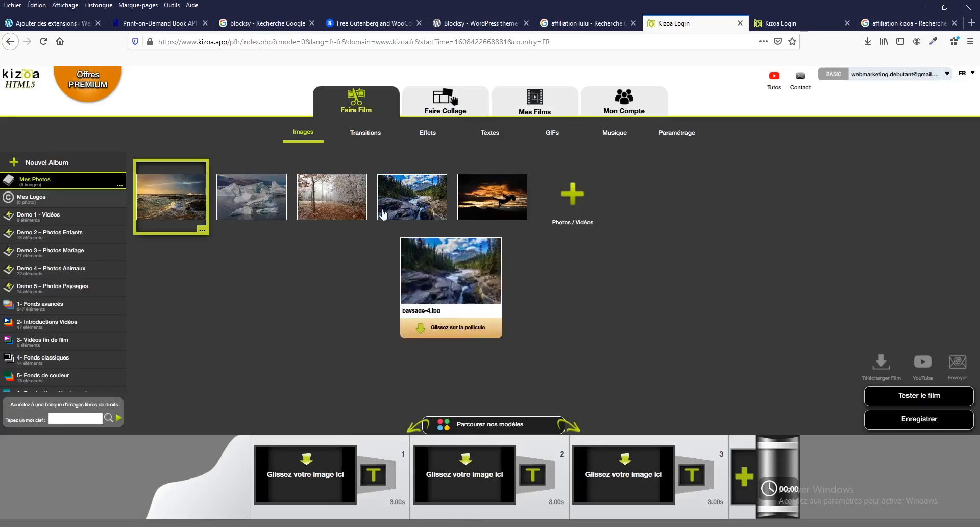
# Place the mountain river photo (paysage-4.jpg) in scene 1 with the Systématique framing
pyautogui.moveTo(421, 194); pyautogui.dragTo(323, 481)
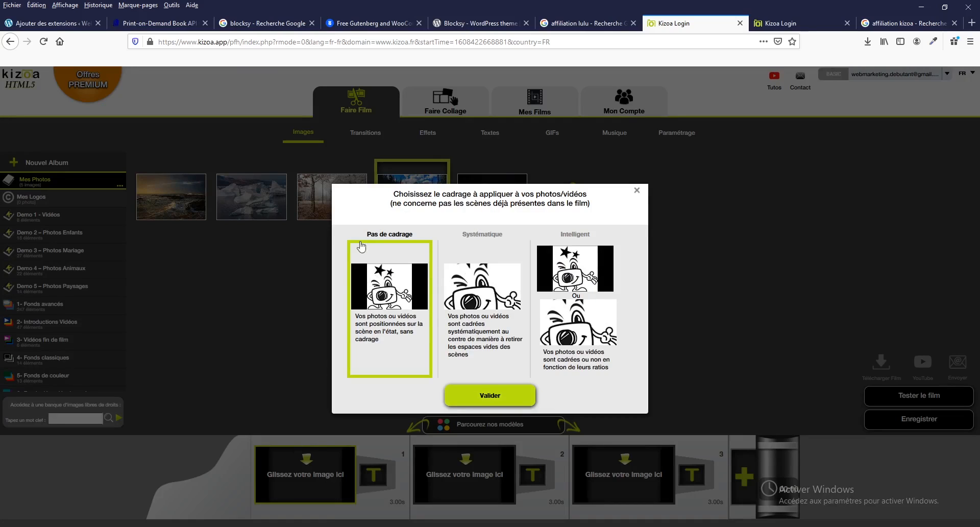
pyautogui.click(488, 289)
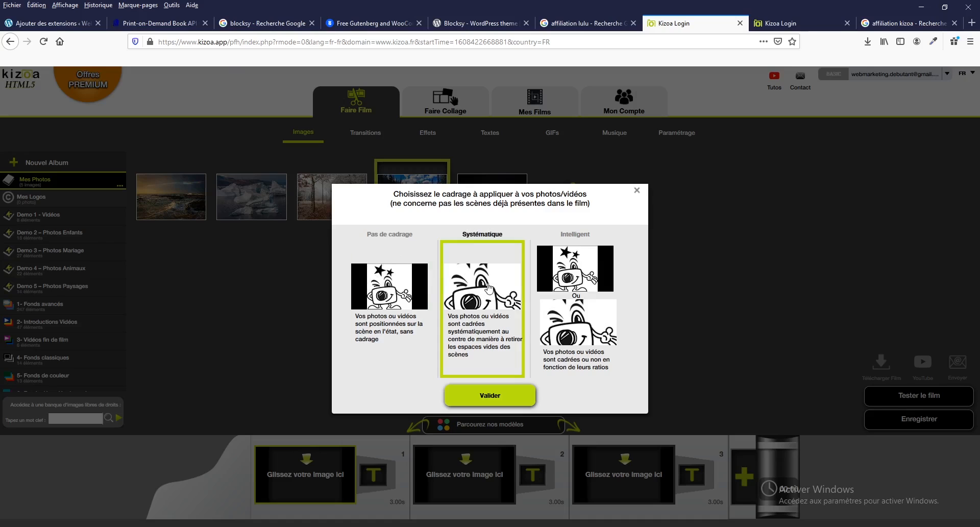
pyautogui.click(488, 395)
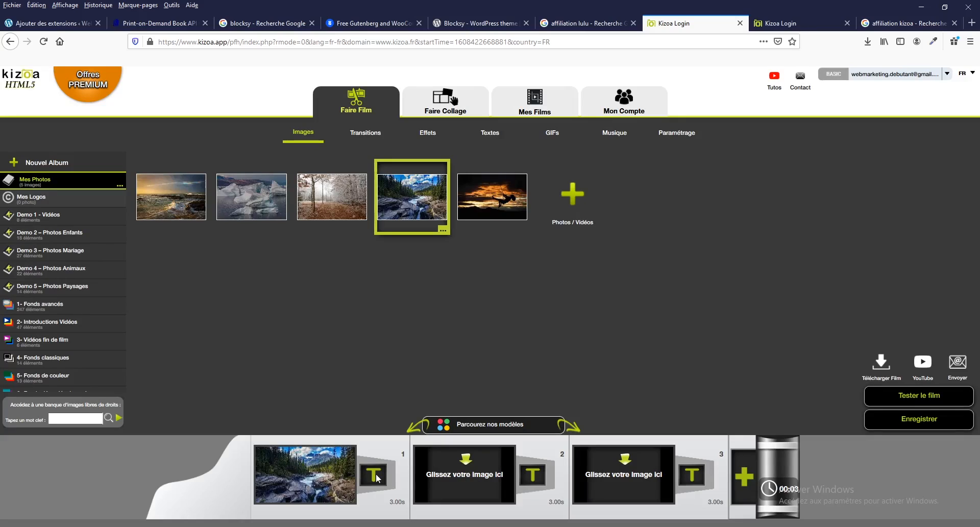
pyautogui.moveTo(329, 484)
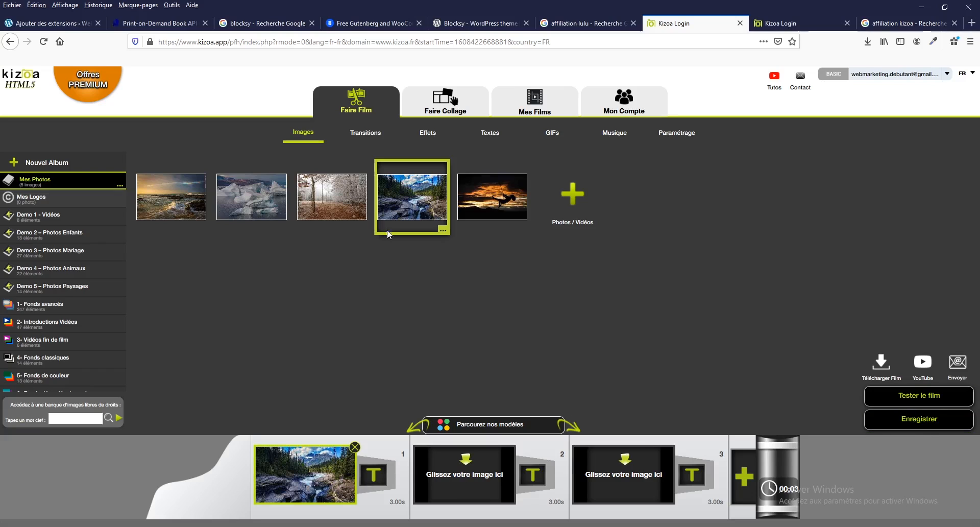
# Place the frosty forest, ice floes and golden seashore photos in scenes 2, 3 and 4, preview the film, and return to editing
pyautogui.moveTo(302, 192)
pyautogui.moveTo(303, 191); pyautogui.dragTo(446, 478)
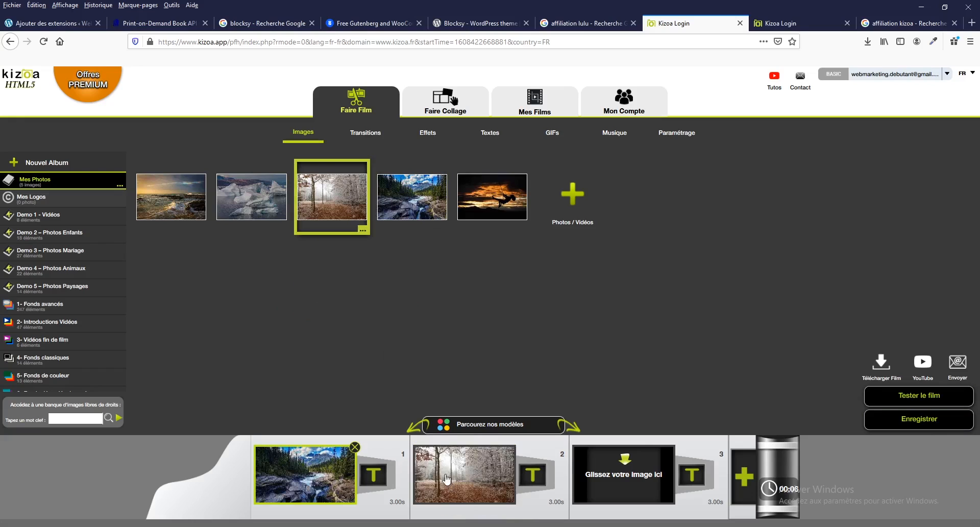
pyautogui.moveTo(251, 196); pyautogui.dragTo(648, 476)
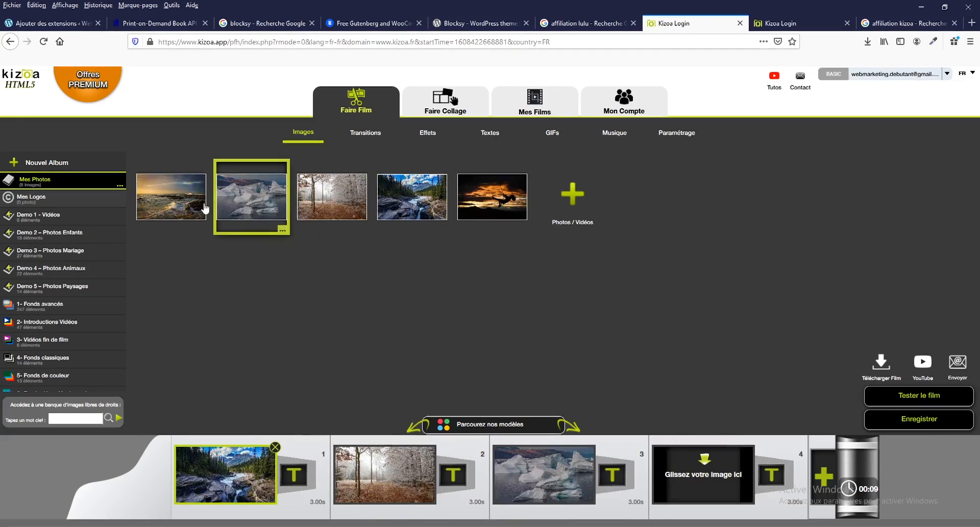
pyautogui.moveTo(168, 194); pyautogui.dragTo(707, 451)
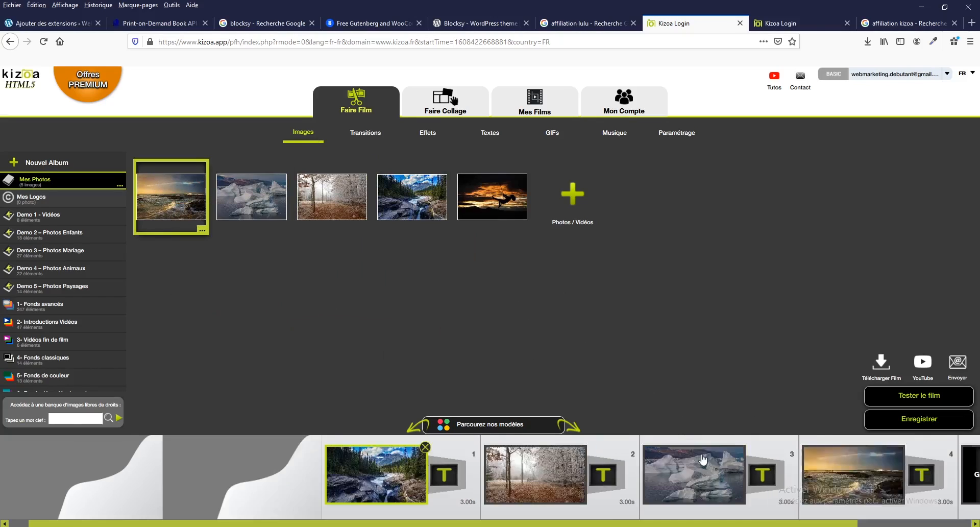
pyautogui.click(906, 401)
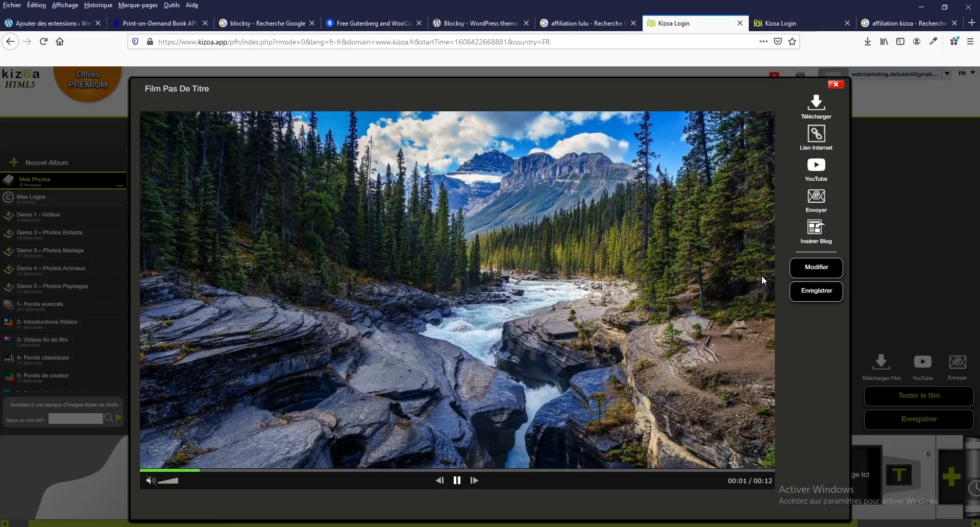
pyautogui.click(815, 267)
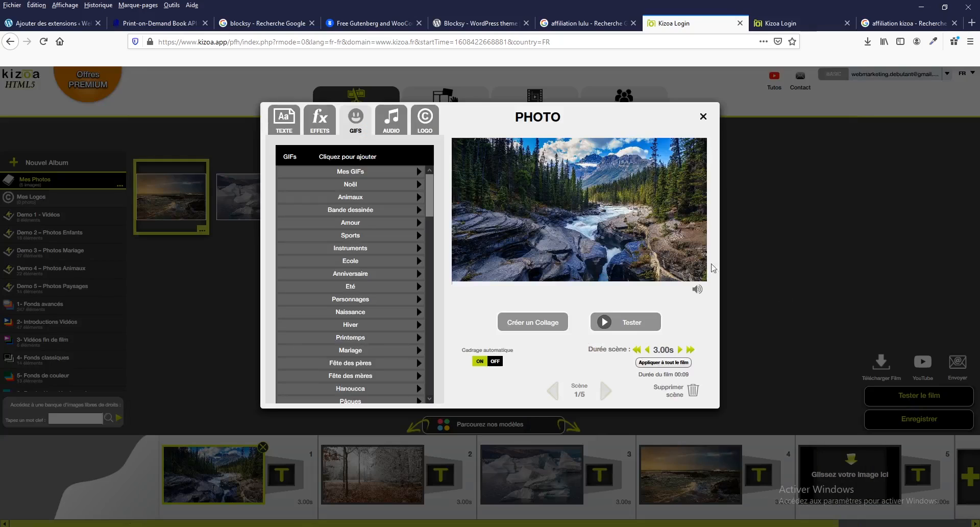
# Add the teddy bear GIF from the Amour category to scene 1 and enlarge it to nearly the photo's full height
pyautogui.click(373, 225)
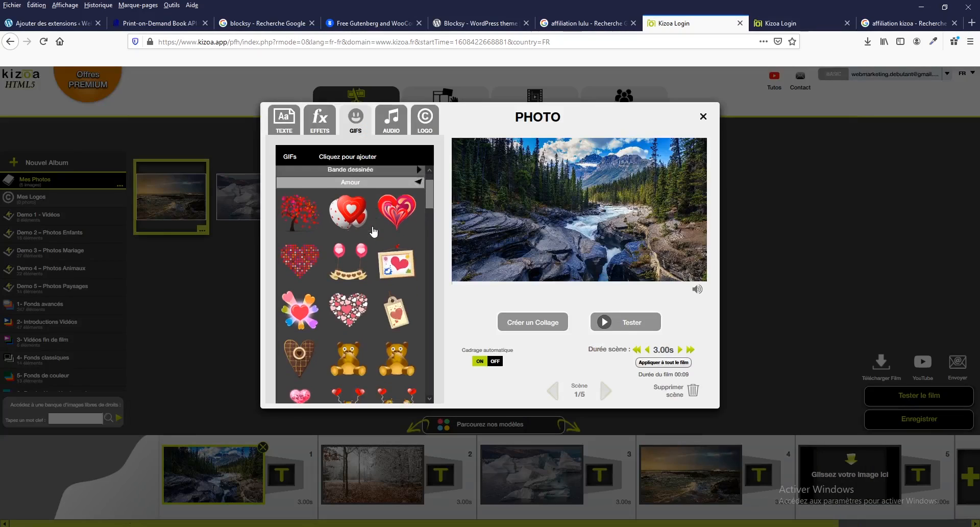
pyautogui.click(354, 341)
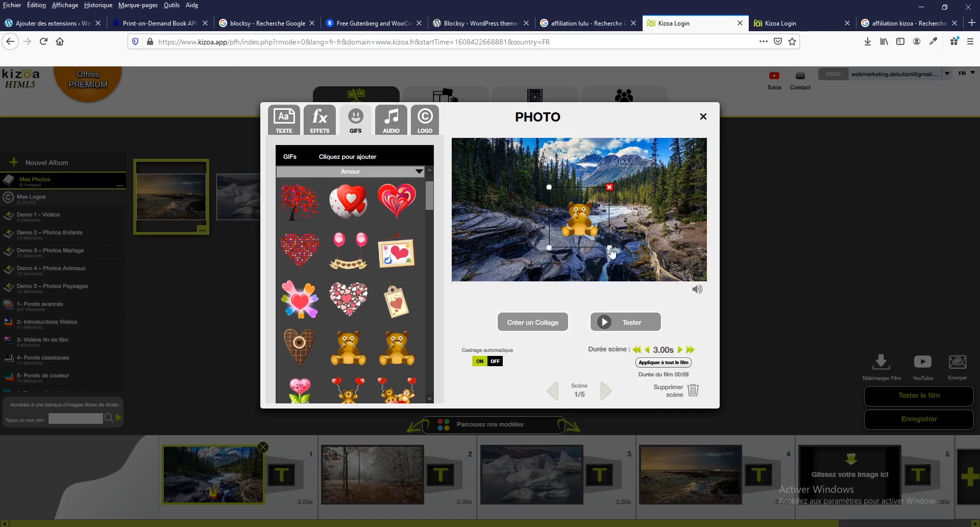
pyautogui.moveTo(612, 252); pyautogui.dragTo(657, 297)
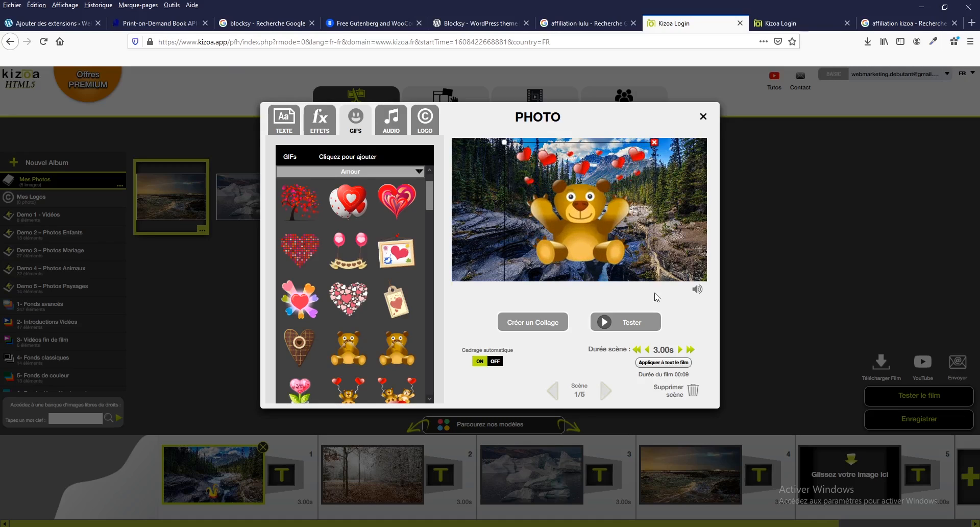